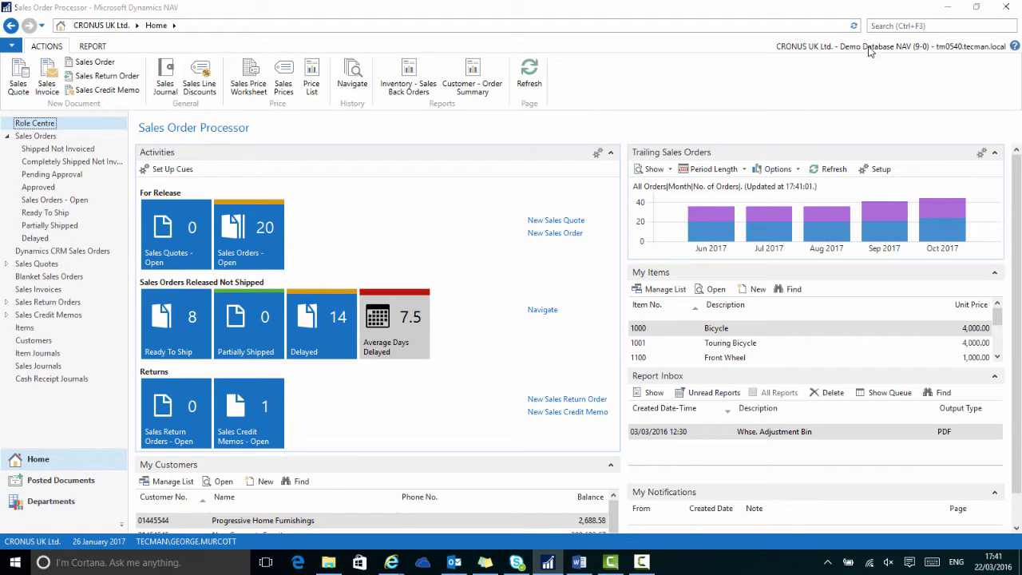
Step: Search for Vendors and open vendor 10000 London Postmaster's card in Edit mode
left_click(885, 28)
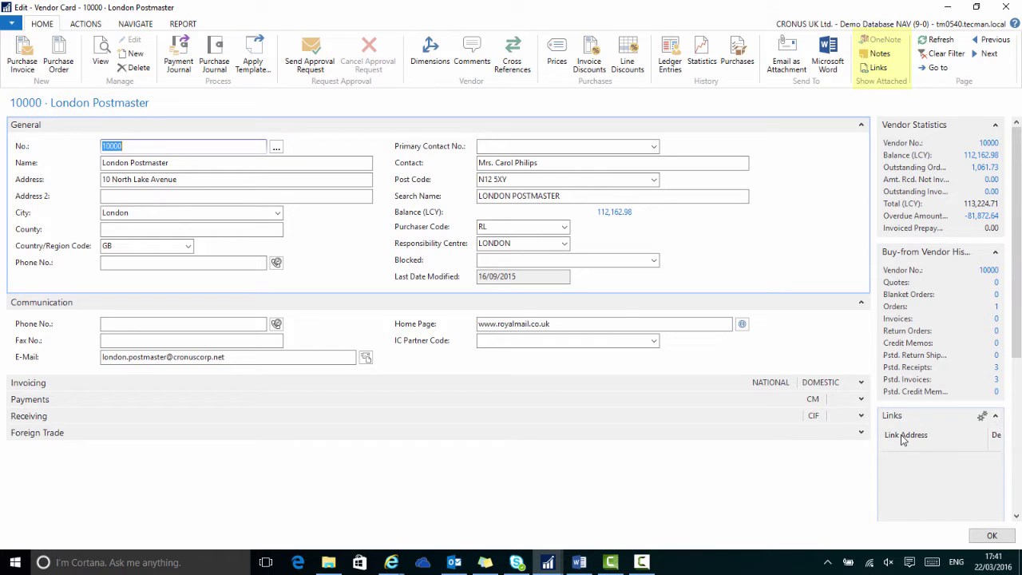
Step: Open London Postmaster's Links window and start a new blank link entry
left_click(880, 69)
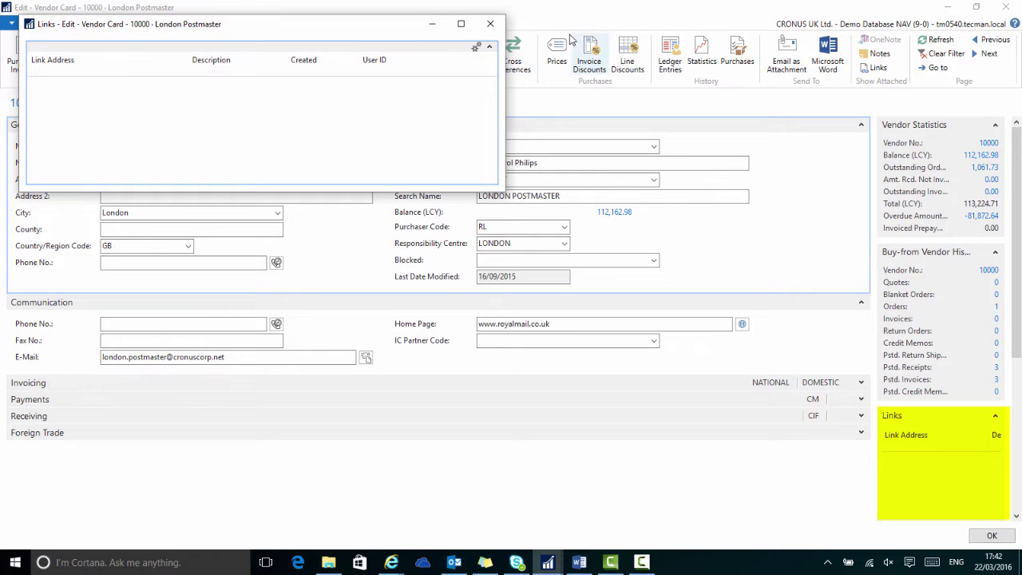
left_click_drag(282, 27, 320, 58)
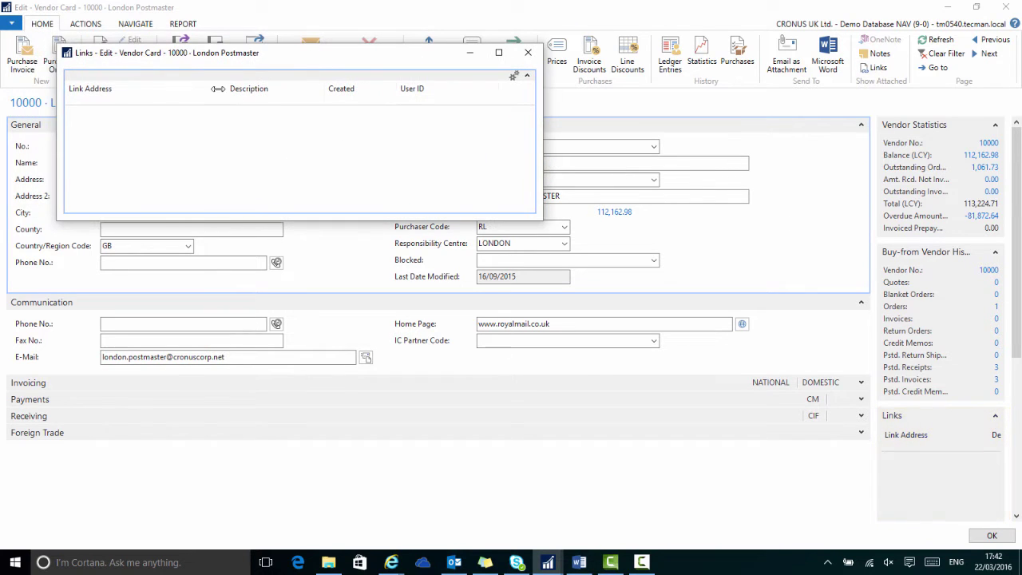
left_click(512, 80)
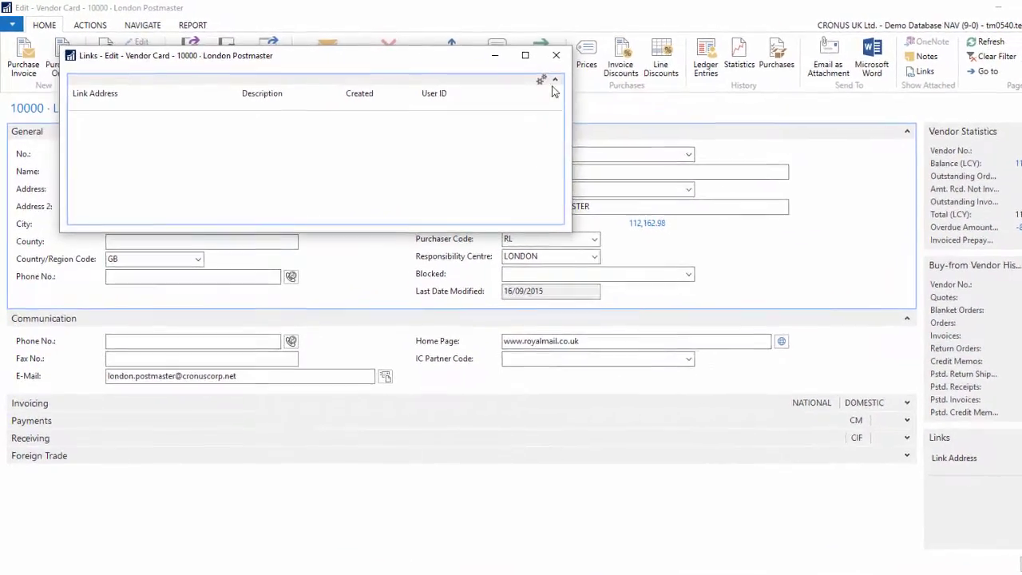
left_click(541, 80)
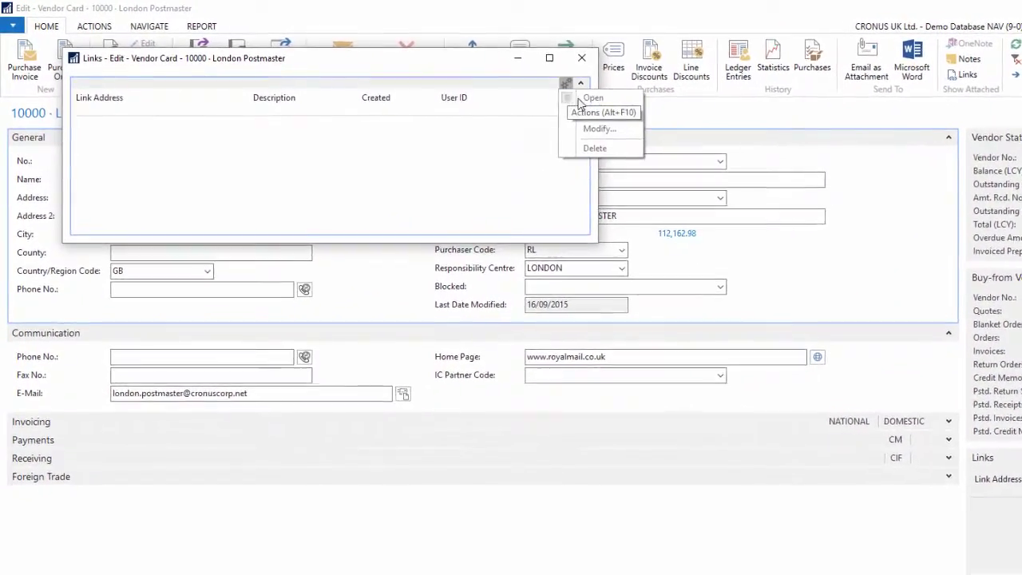
left_click(556, 107)
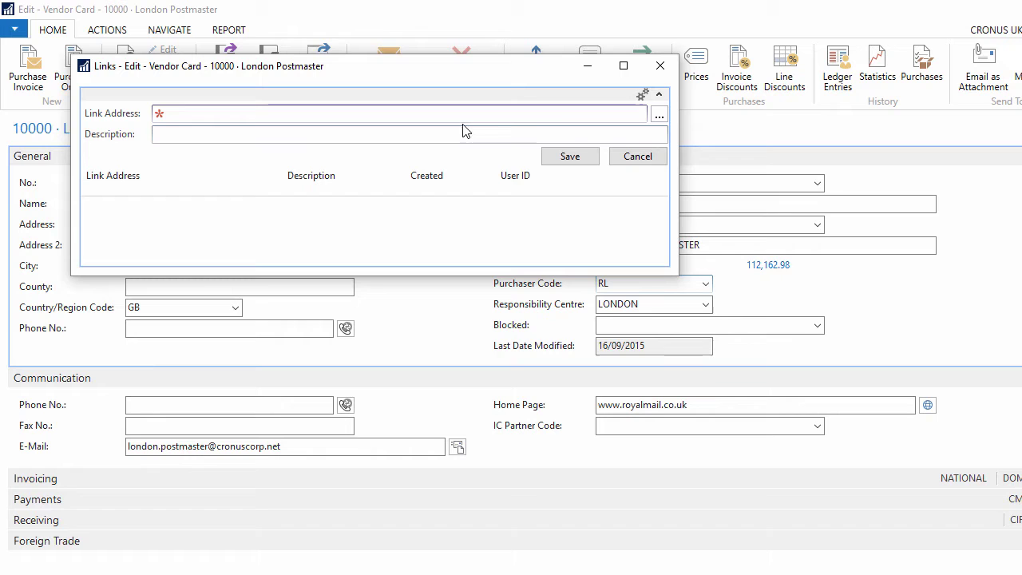
Step: Link Price List March 2016.pdf from Desktop\Share to vendor 10000 and save it
left_click(659, 117)
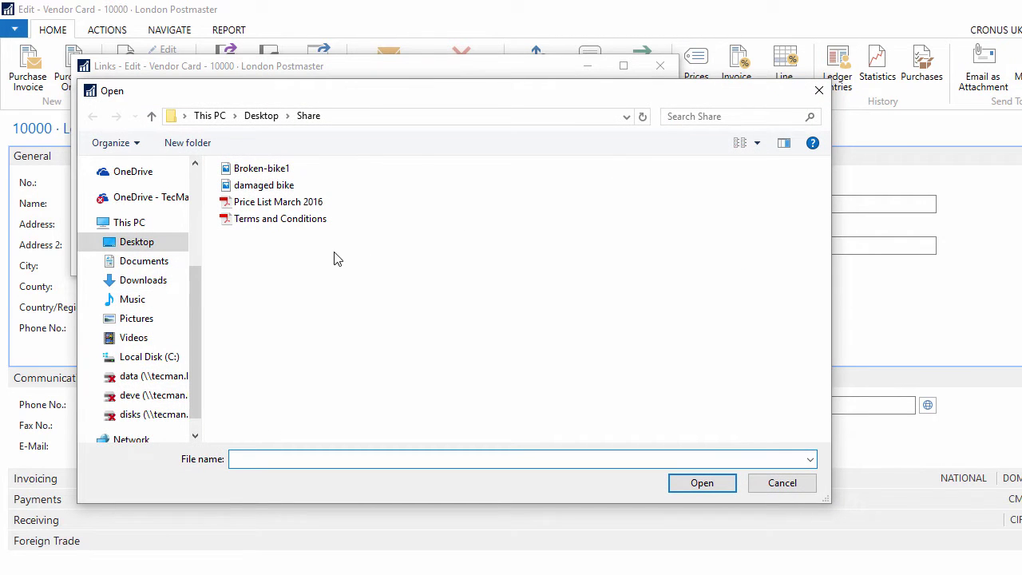
left_click(285, 205)
left_click(688, 484)
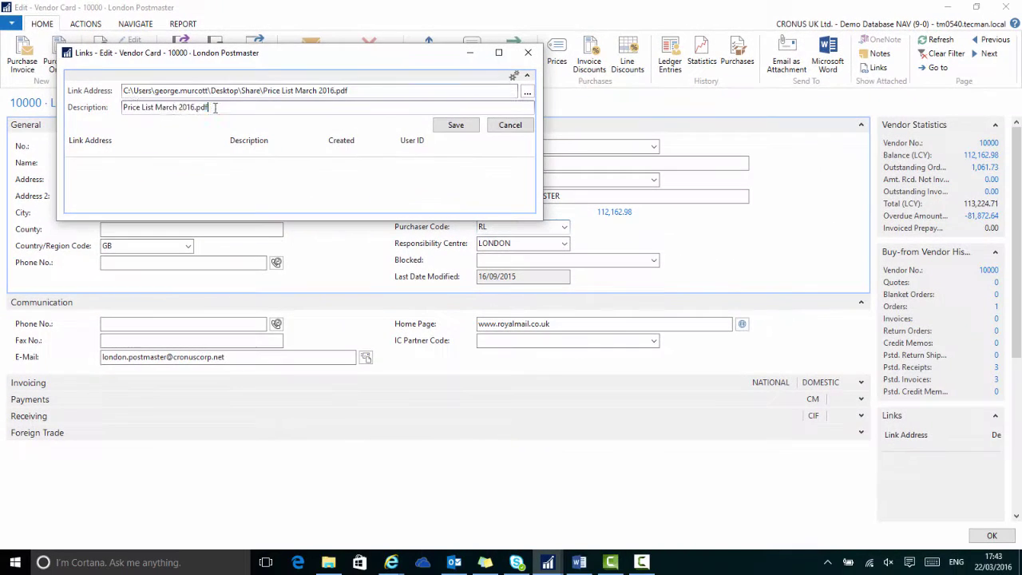
left_click(159, 133)
left_click(217, 111)
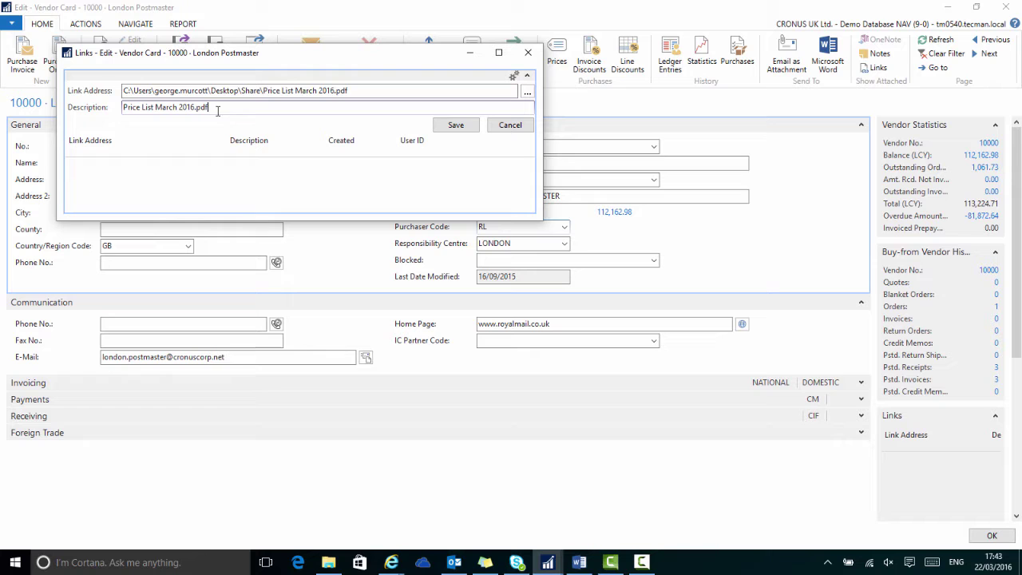
left_click(454, 126)
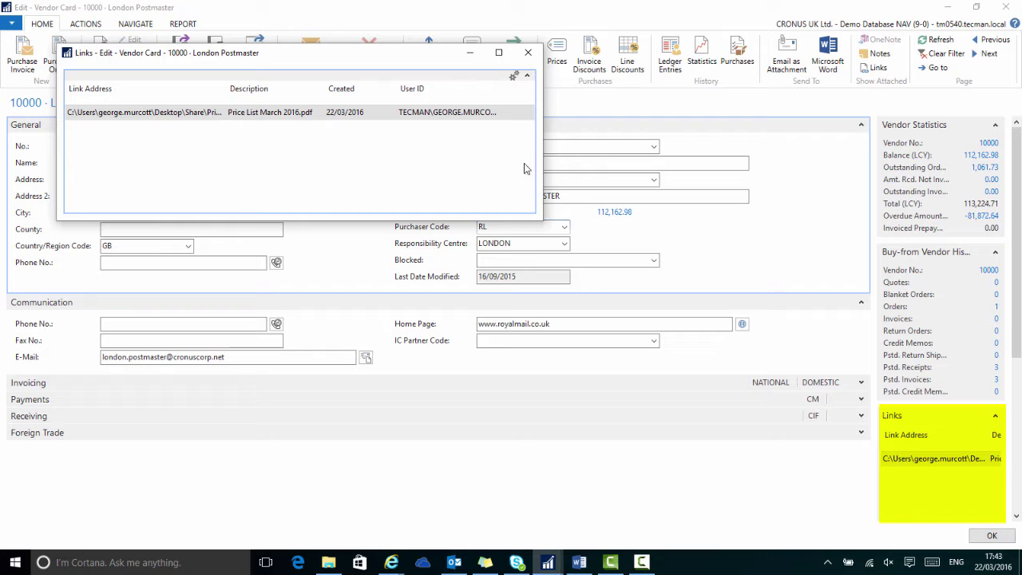
left_click(515, 76)
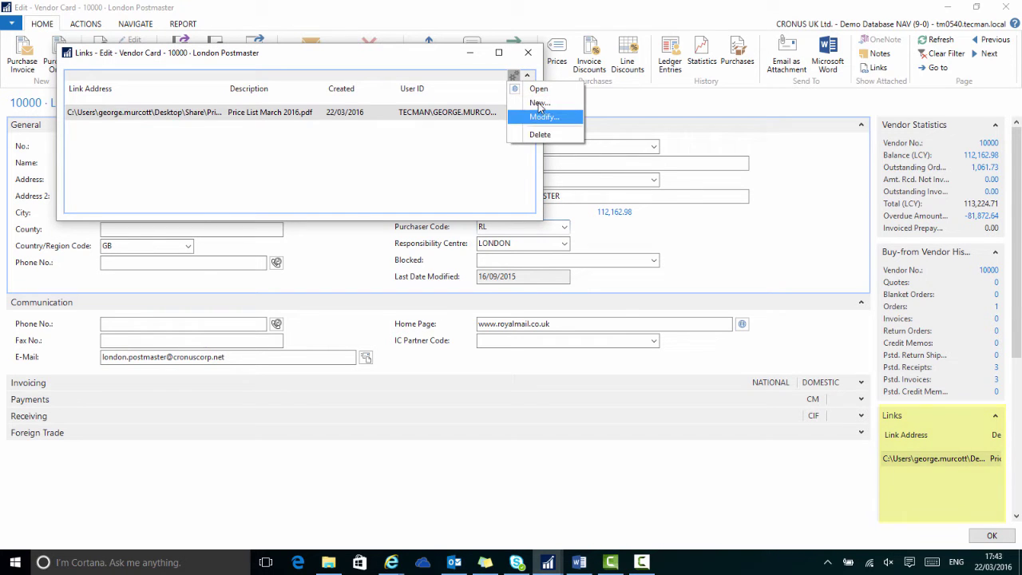
Step: Add Terms and Conditions.pdf from Desktop\Share as a second vendor link, then close Links
left_click(539, 103)
left_click(527, 93)
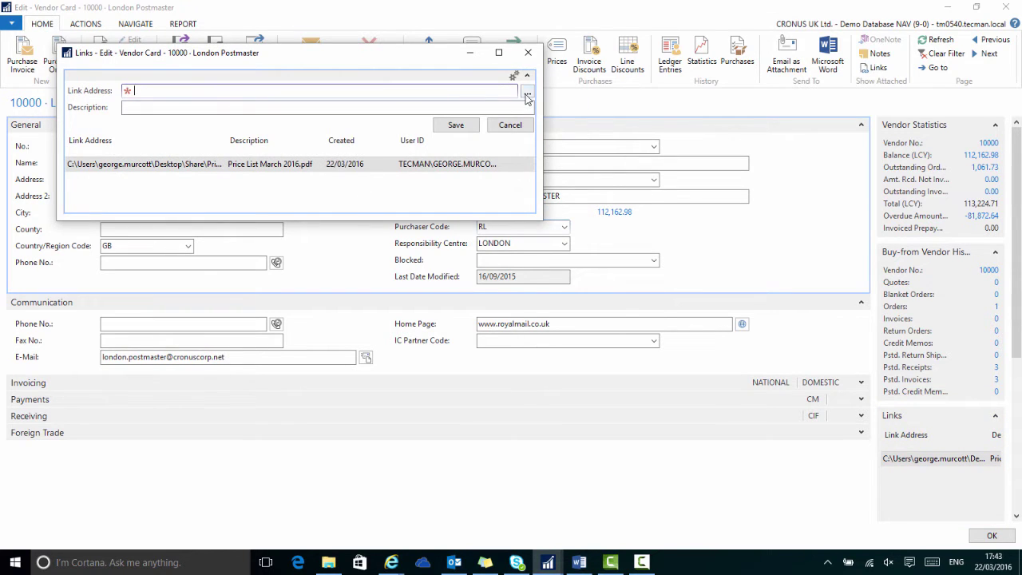
left_click(217, 177)
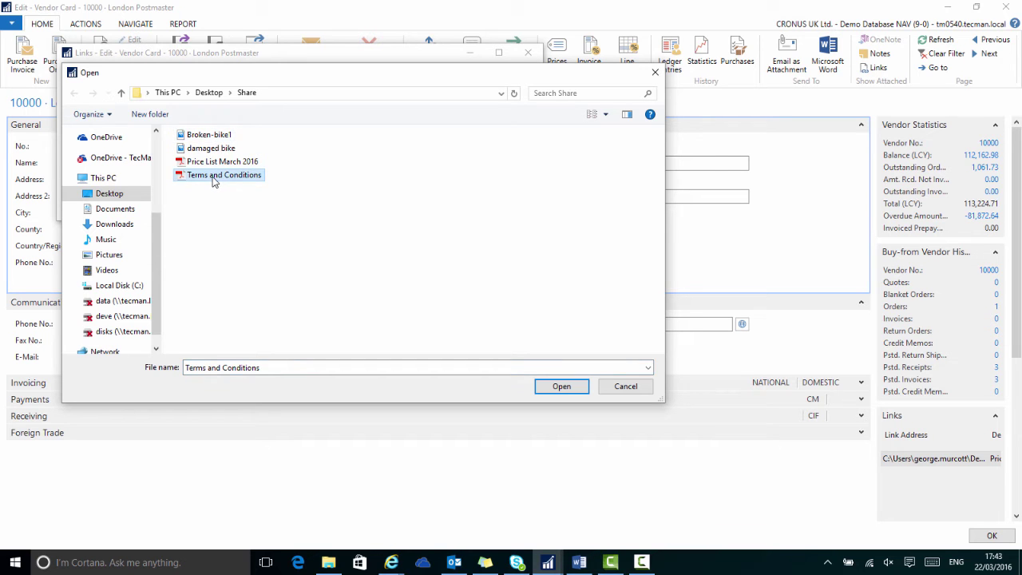
left_click(557, 389)
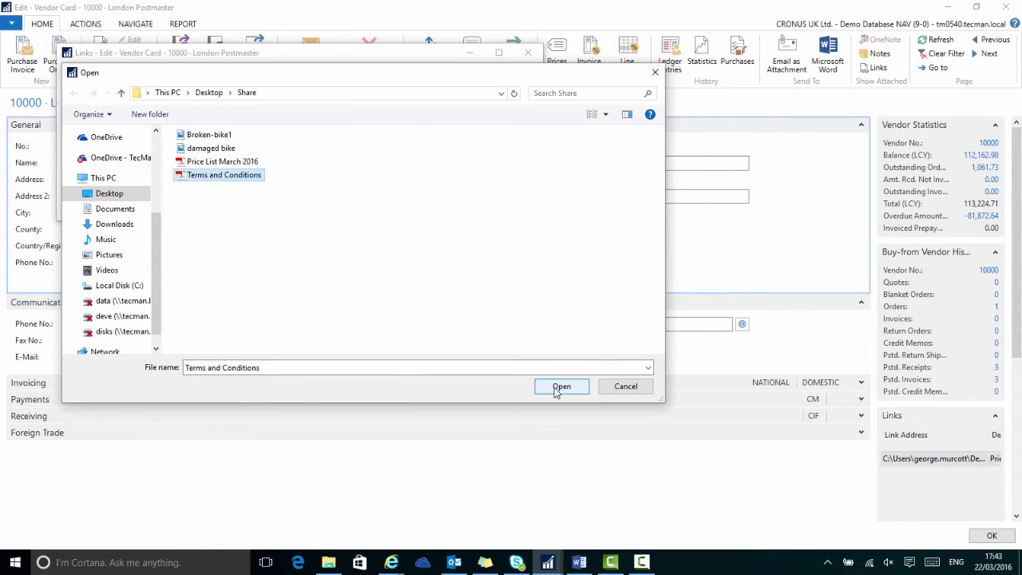
left_click(559, 387)
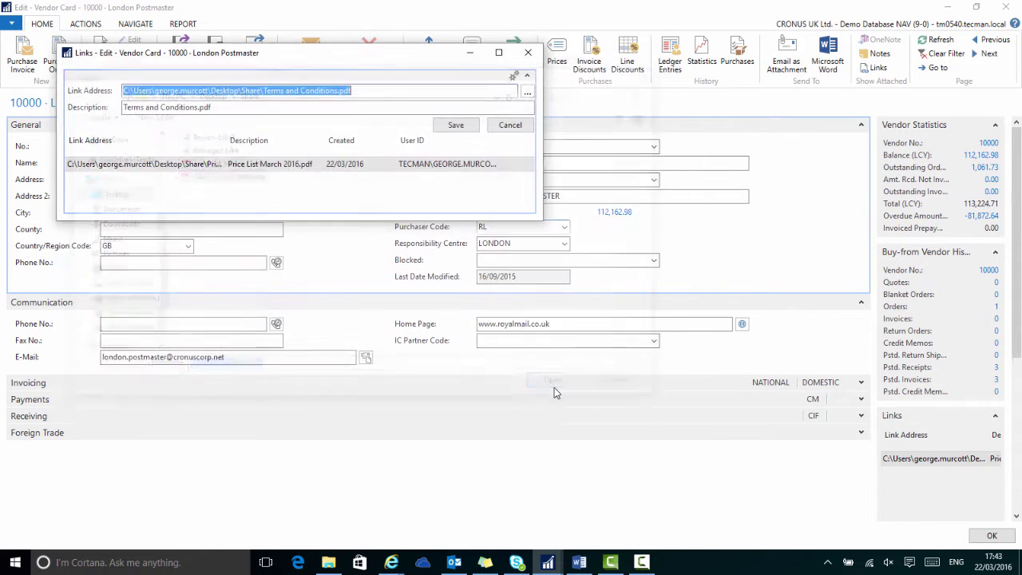
left_click(456, 125)
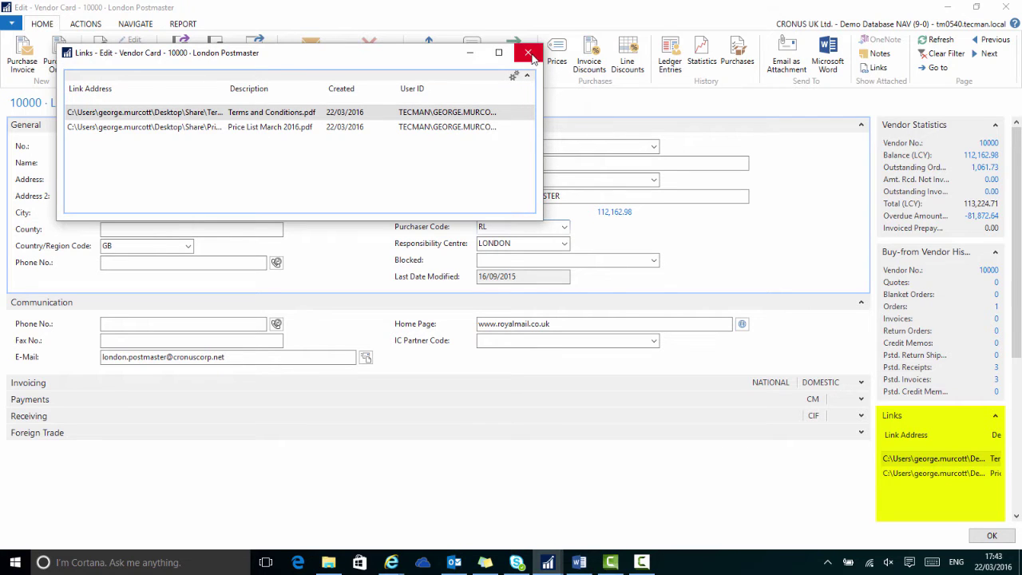
left_click(529, 54)
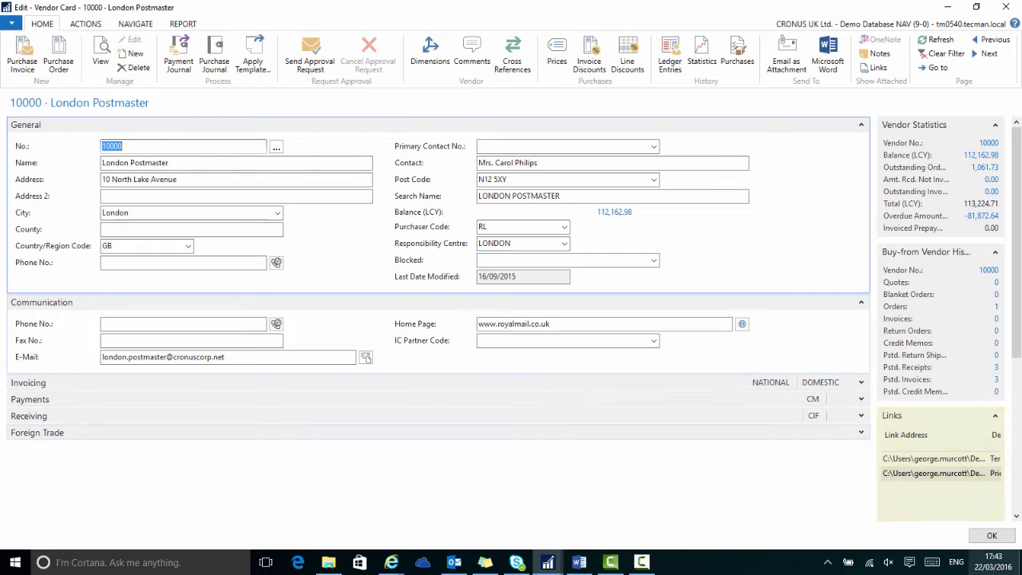
Step: Reopen London Postmaster's card and inspect both FactBox links, cancelling a Modify without changes
left_click(991, 536)
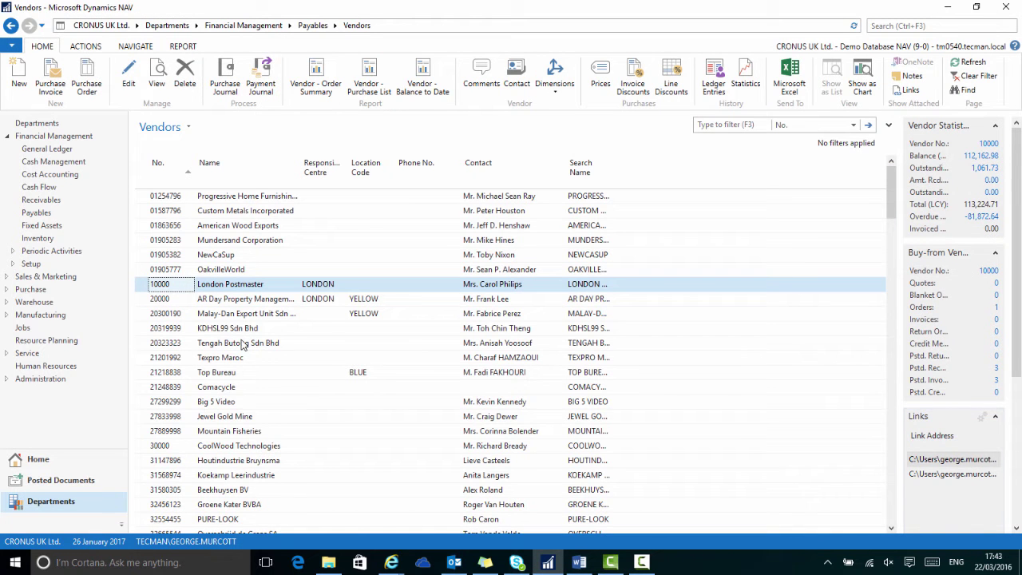
double_click(144, 284)
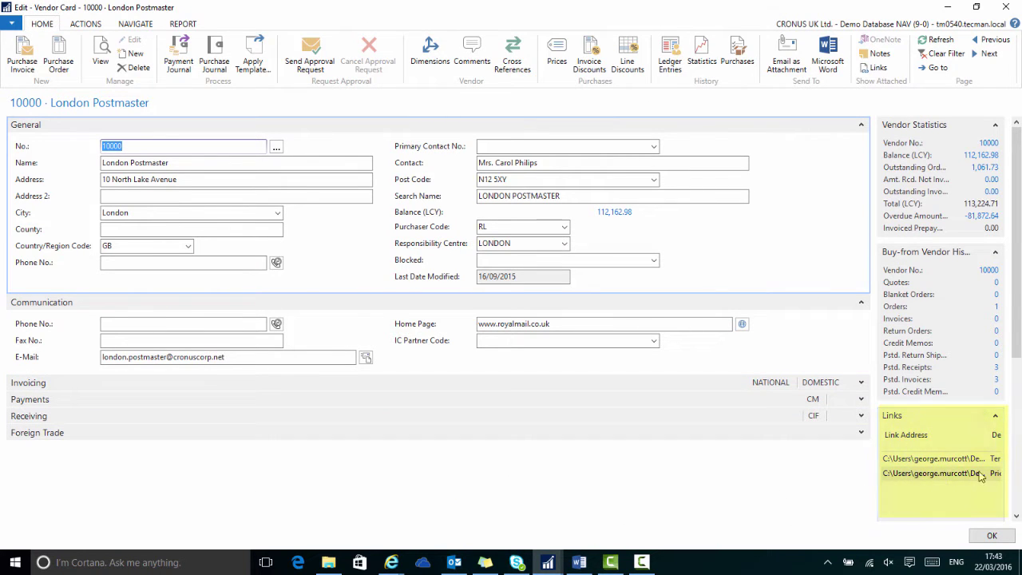
left_click(895, 459)
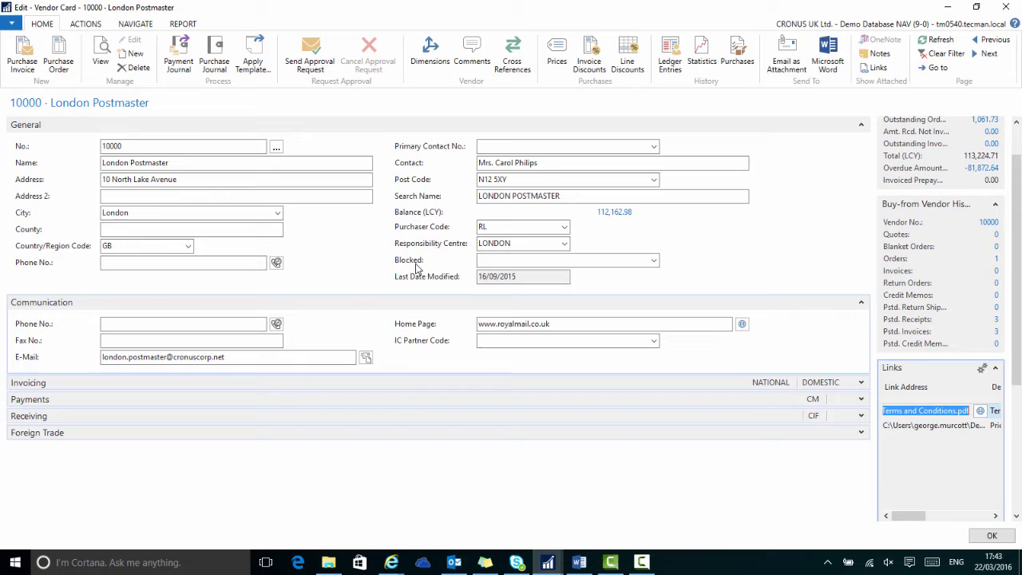
left_click(975, 389)
scroll(990, 479, "up", 2)
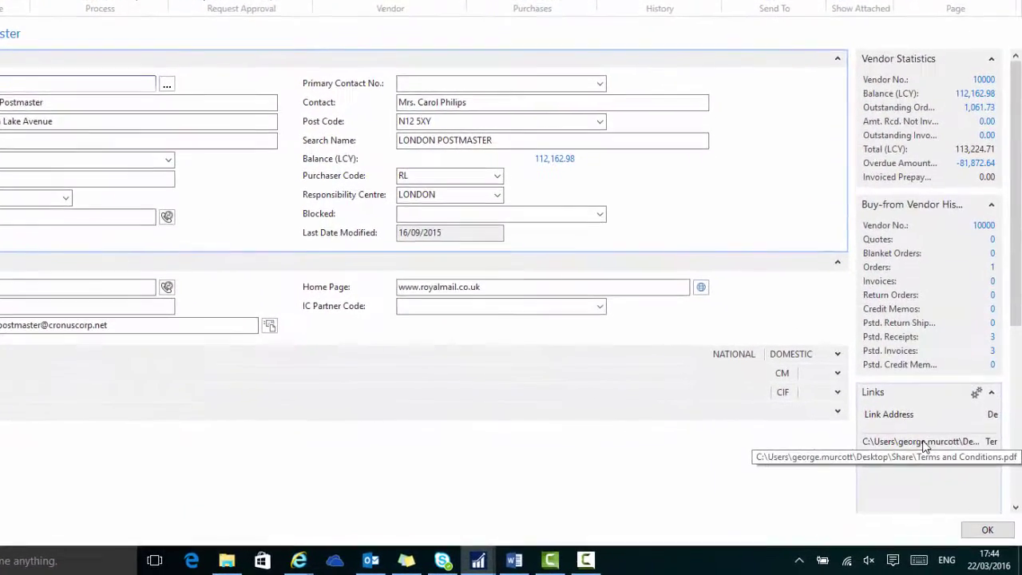
left_click(924, 443)
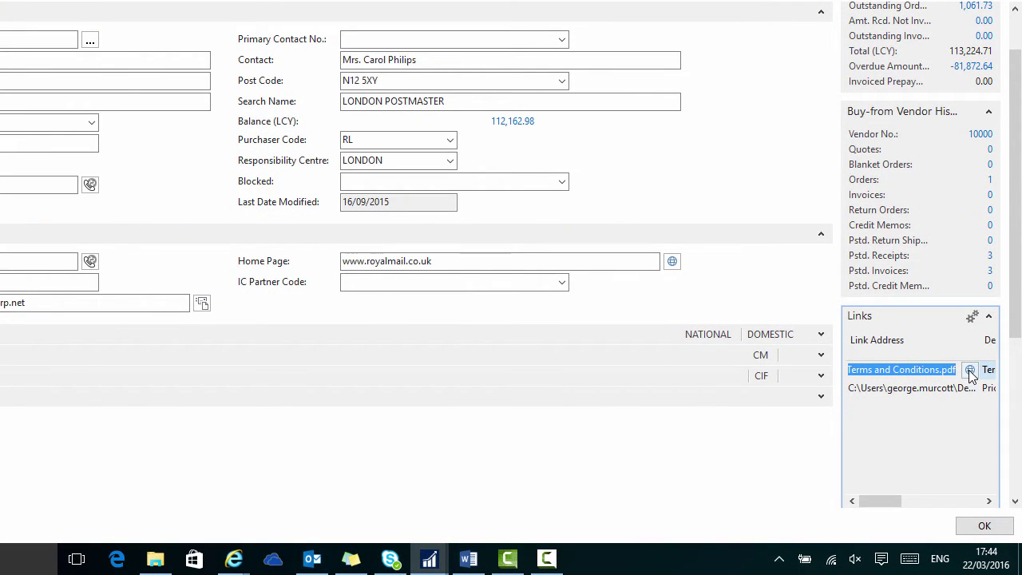
left_click(972, 316)
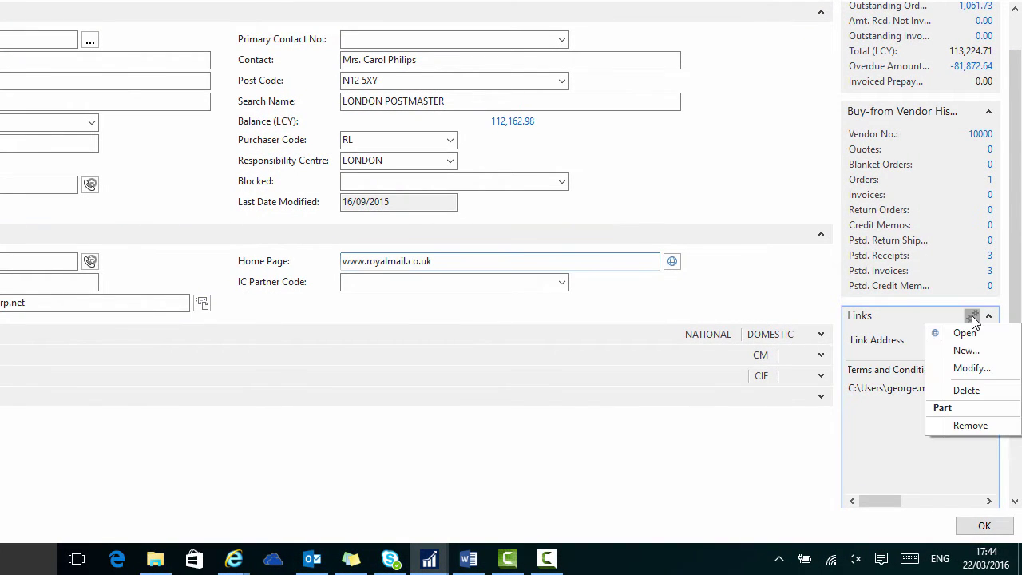
left_click(975, 367)
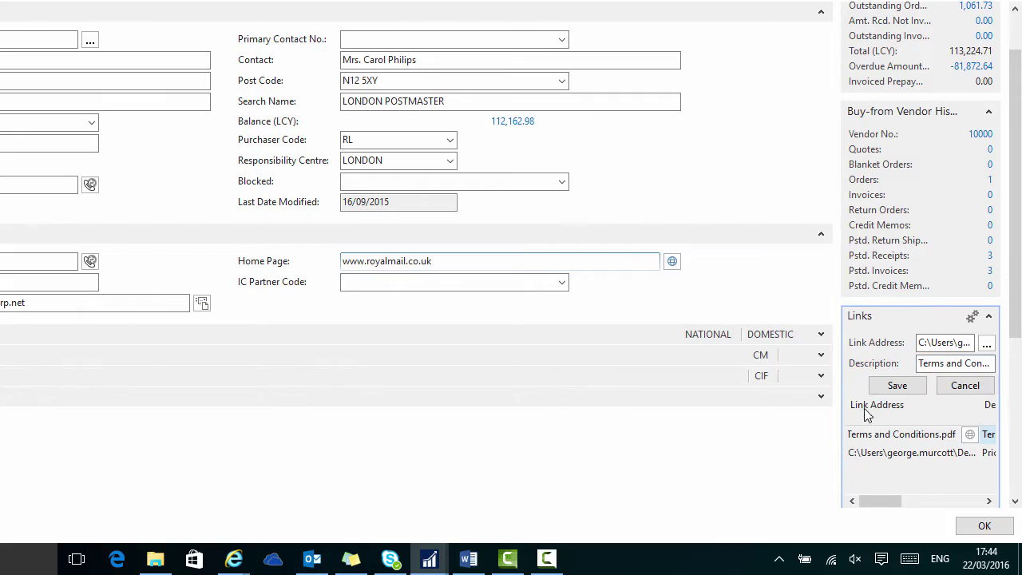
left_click(965, 385)
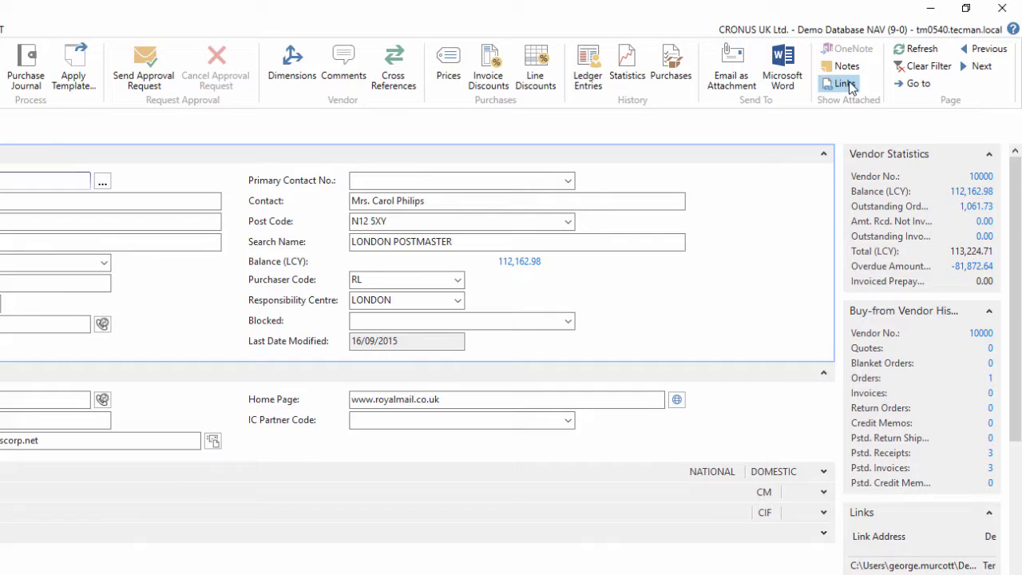
Step: Review the Price List link's description and address via Modify, then close the Links window
left_click(879, 68)
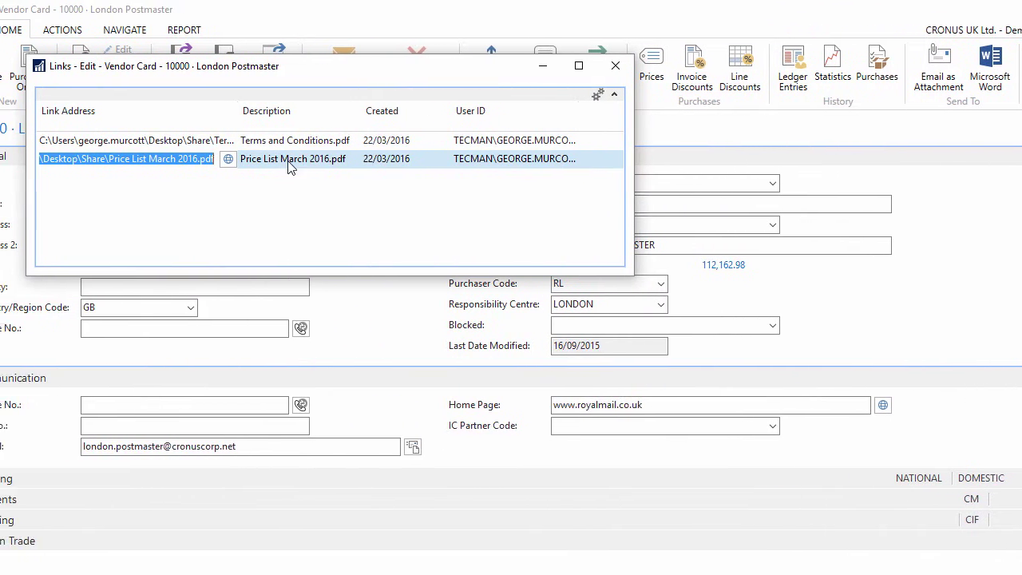
left_click(641, 95)
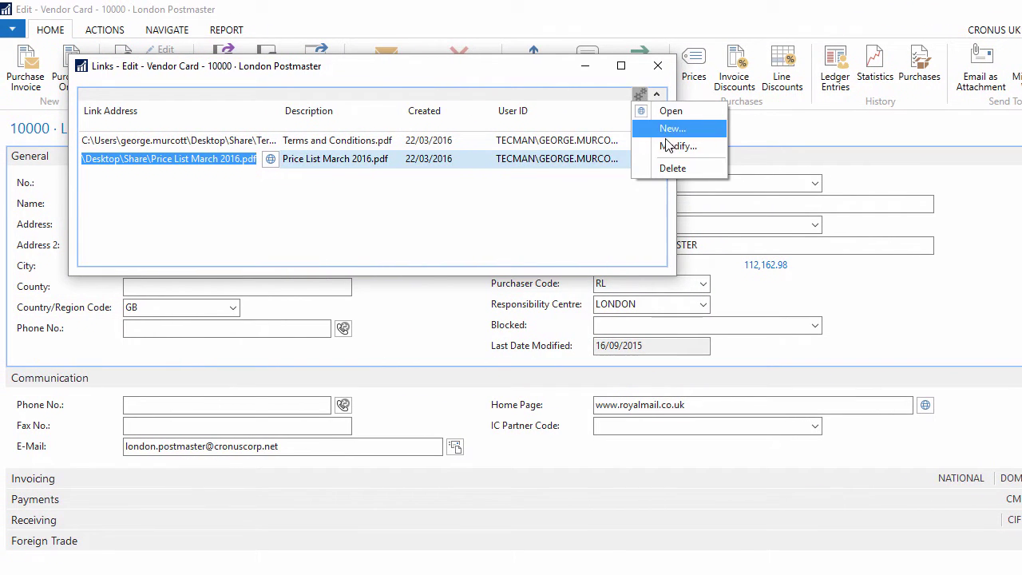
left_click(669, 148)
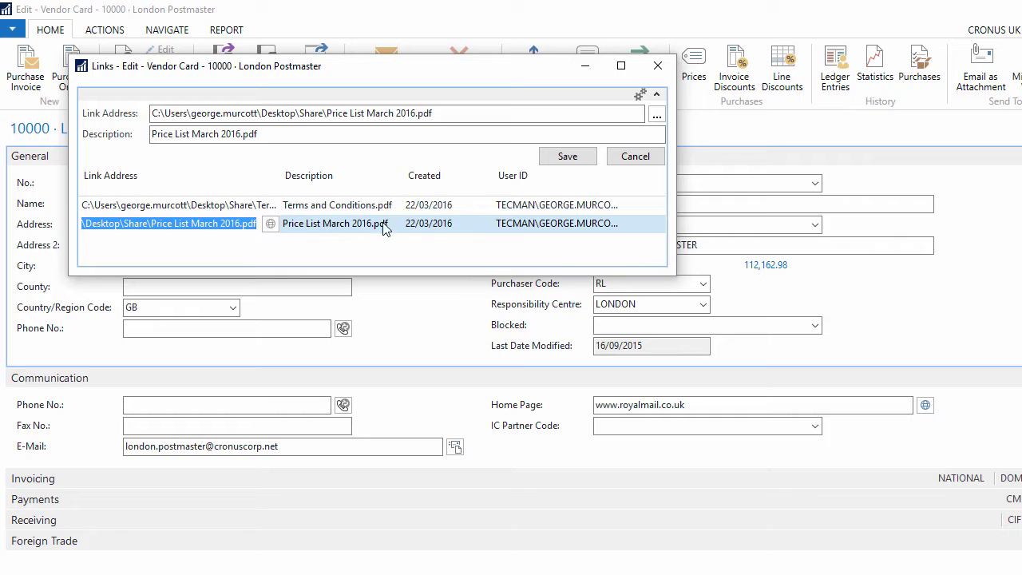
left_click(338, 222)
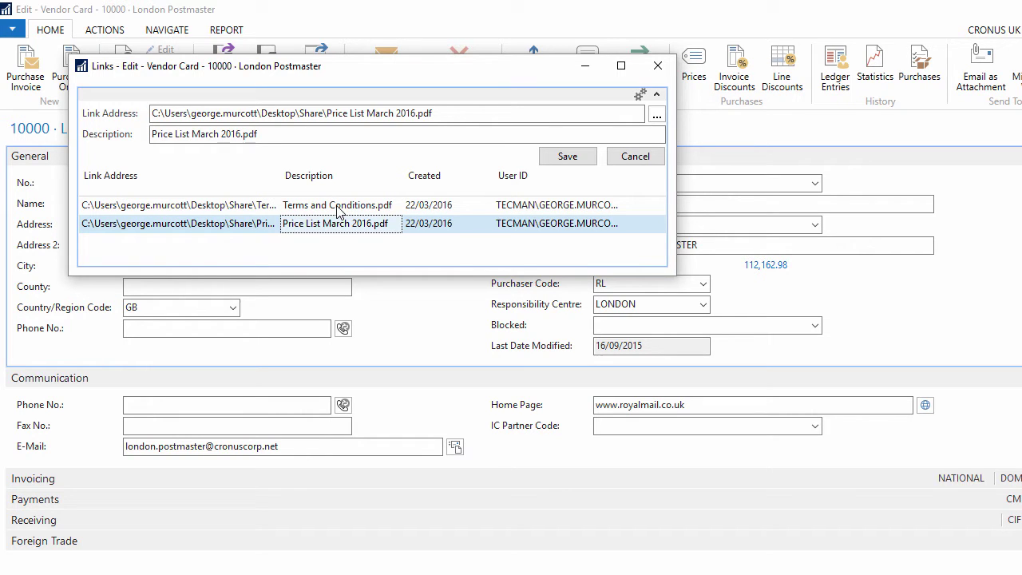
left_click(212, 224)
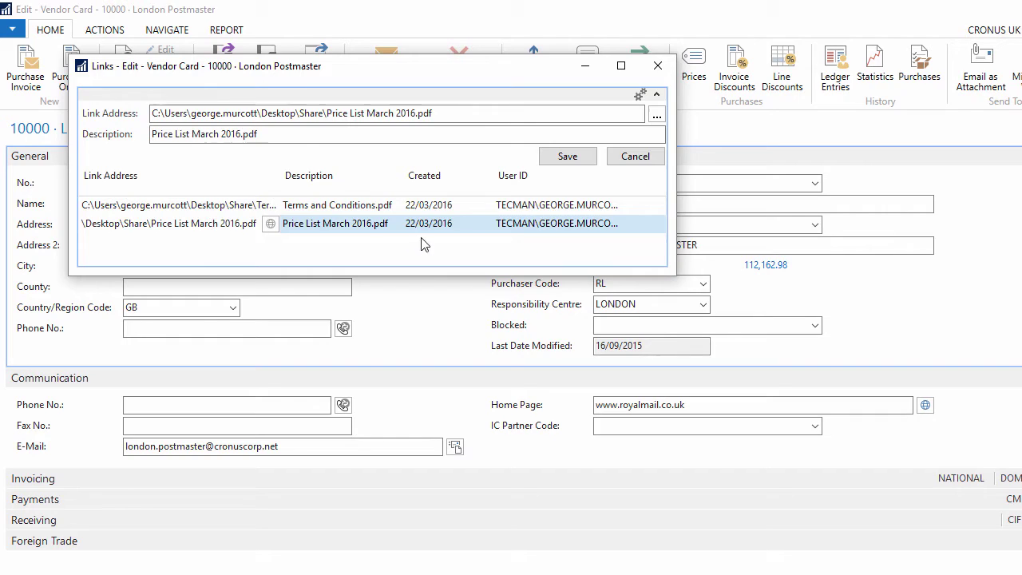
left_click(657, 95)
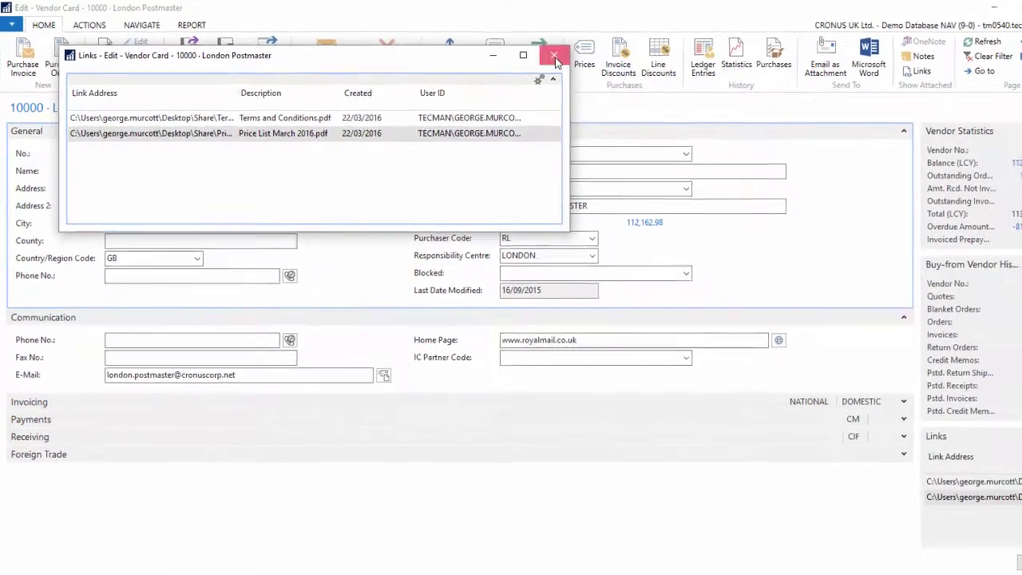
left_click(555, 56)
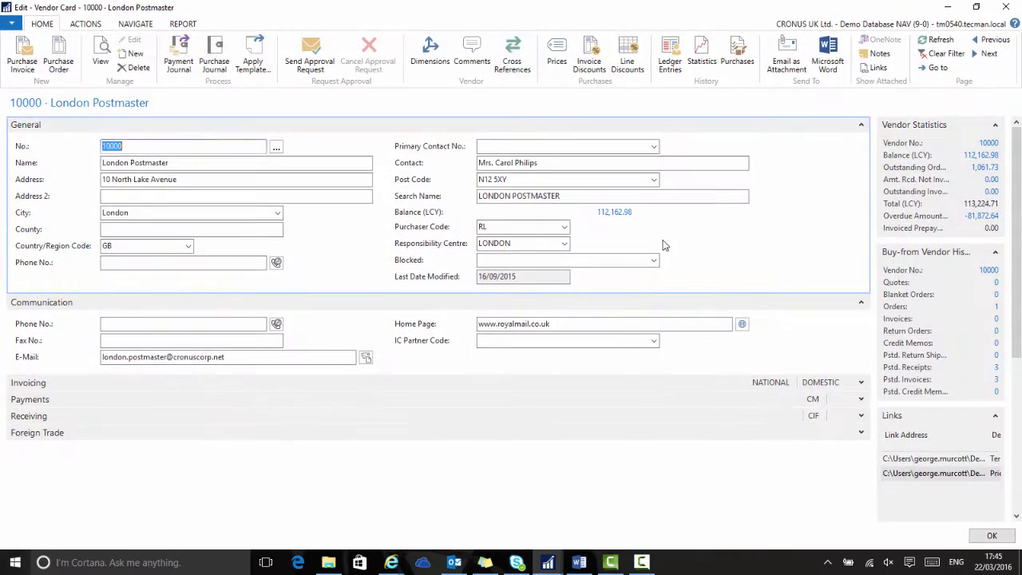
Step: Go back home and open sales order 109002 for Designstudio Gmunden from Sales Orders
key("Escape")
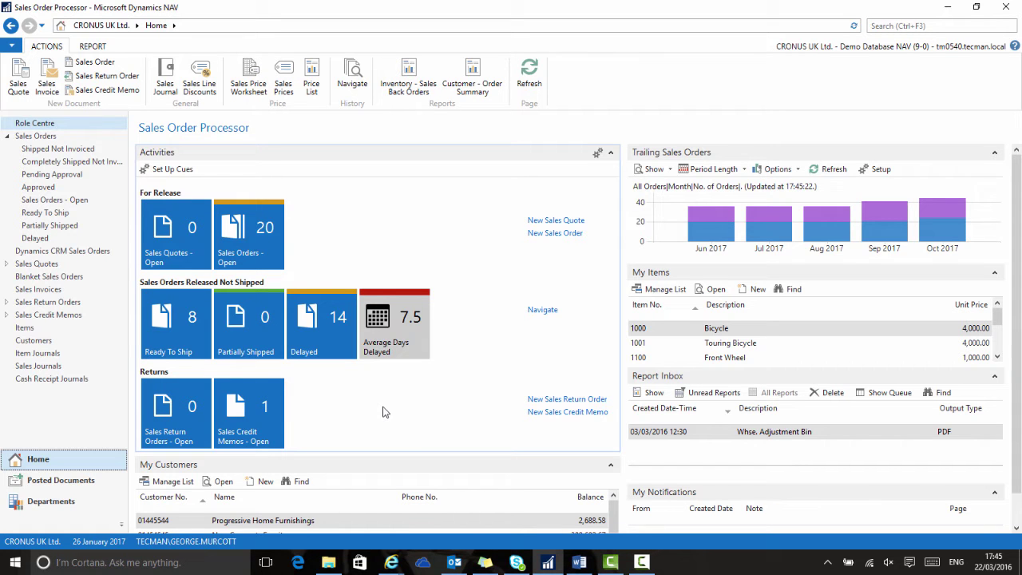
left_click(36, 137)
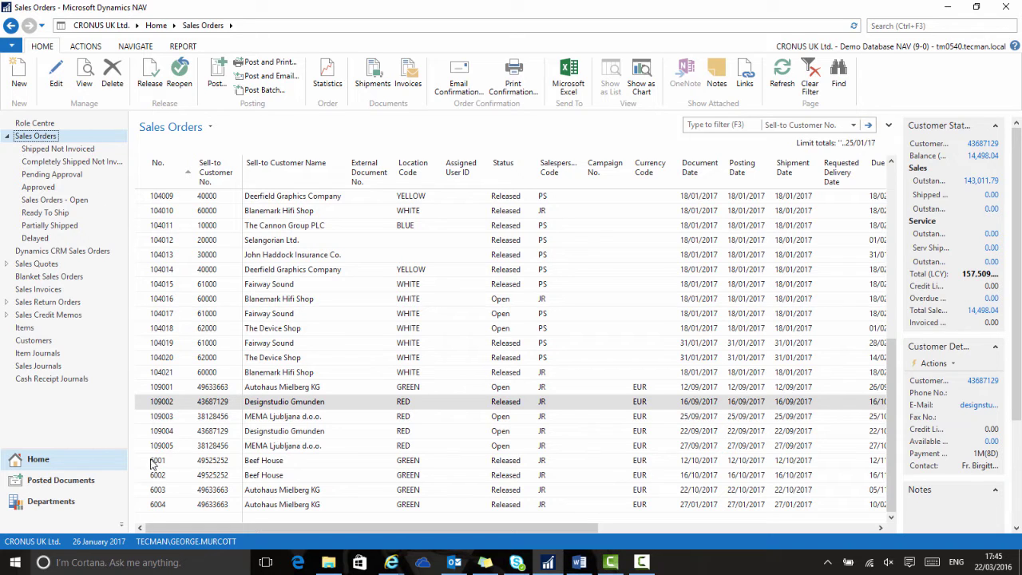
left_click(149, 404)
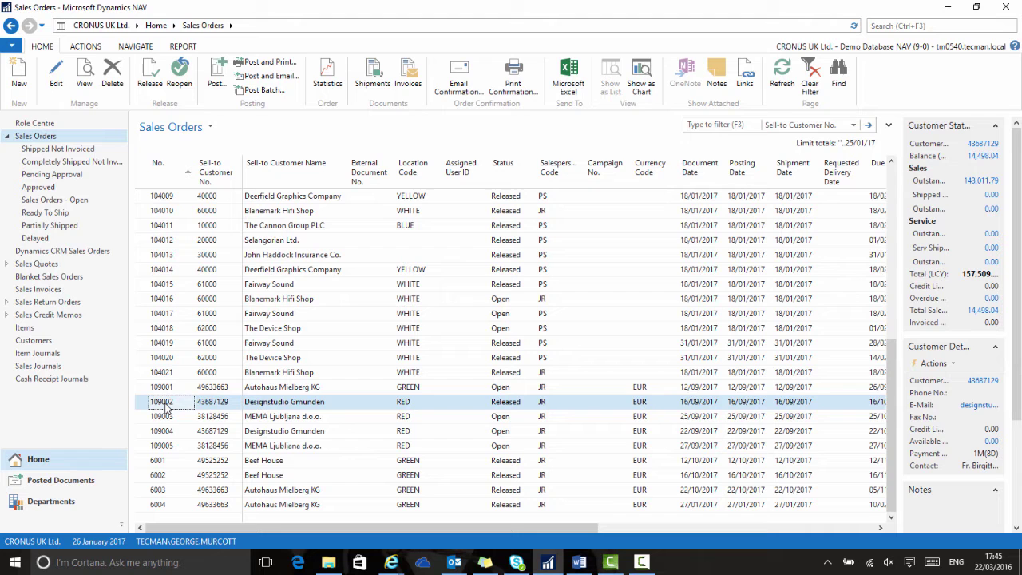
double_click(143, 403)
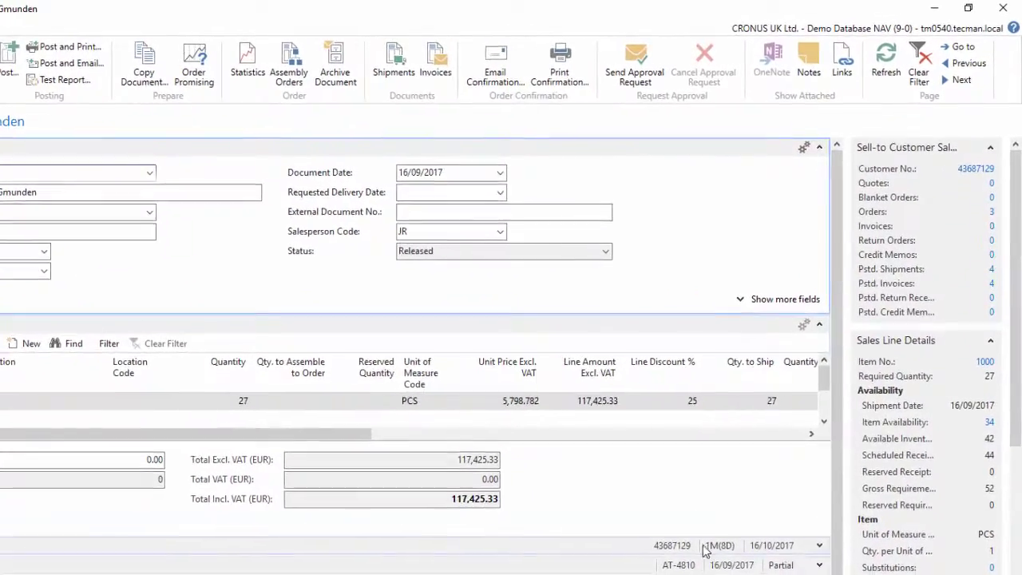
Step: Attach Broken-bike1.jpg from Desktop\Share as a new link on order 109002
left_click(841, 60)
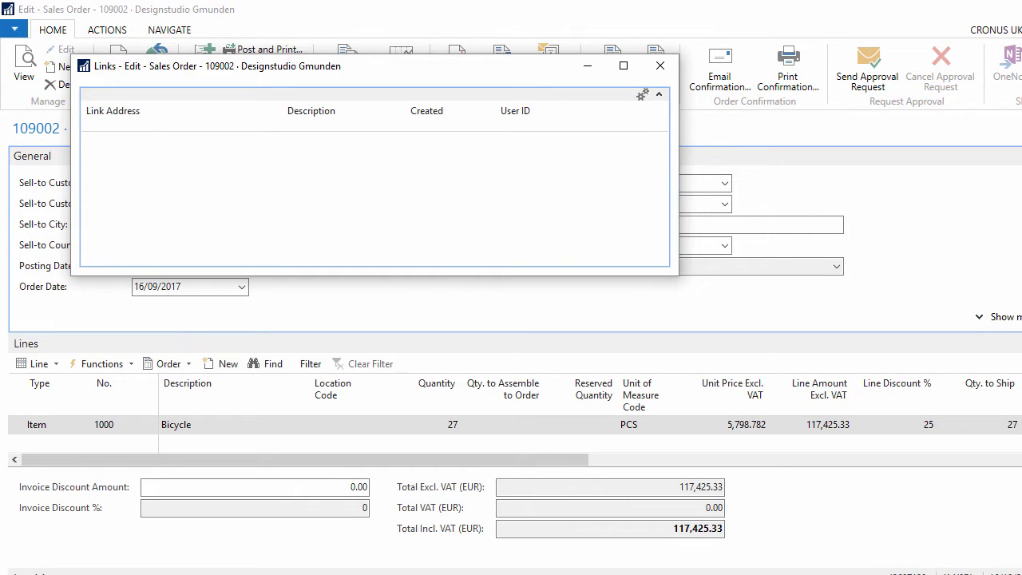
left_click(644, 96)
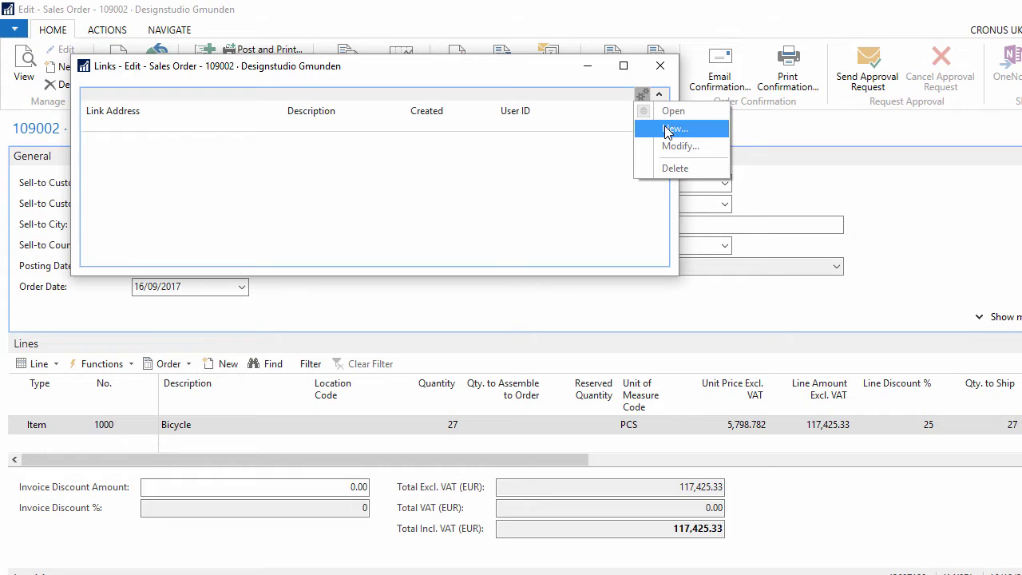
left_click(668, 128)
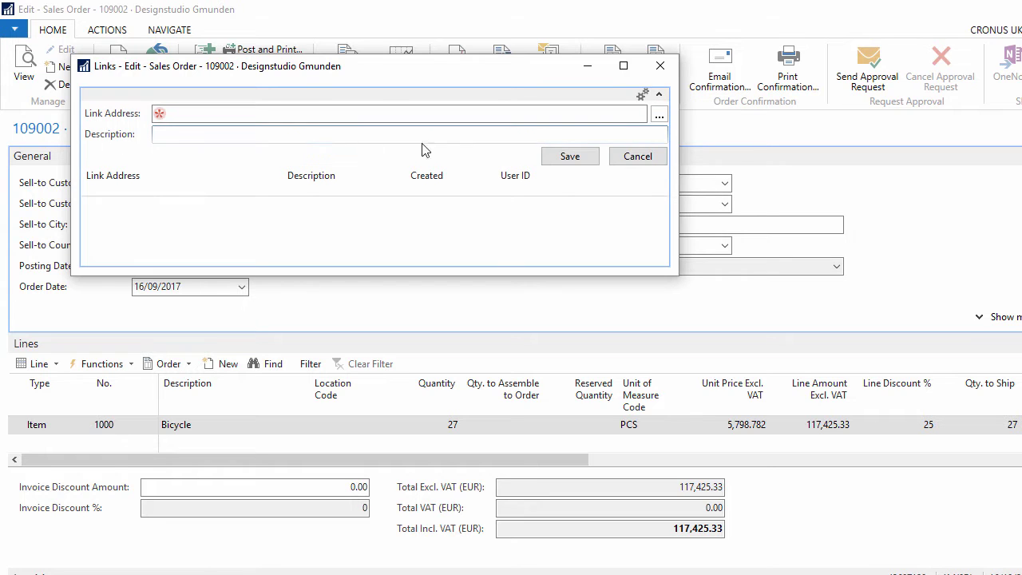
left_click(659, 117)
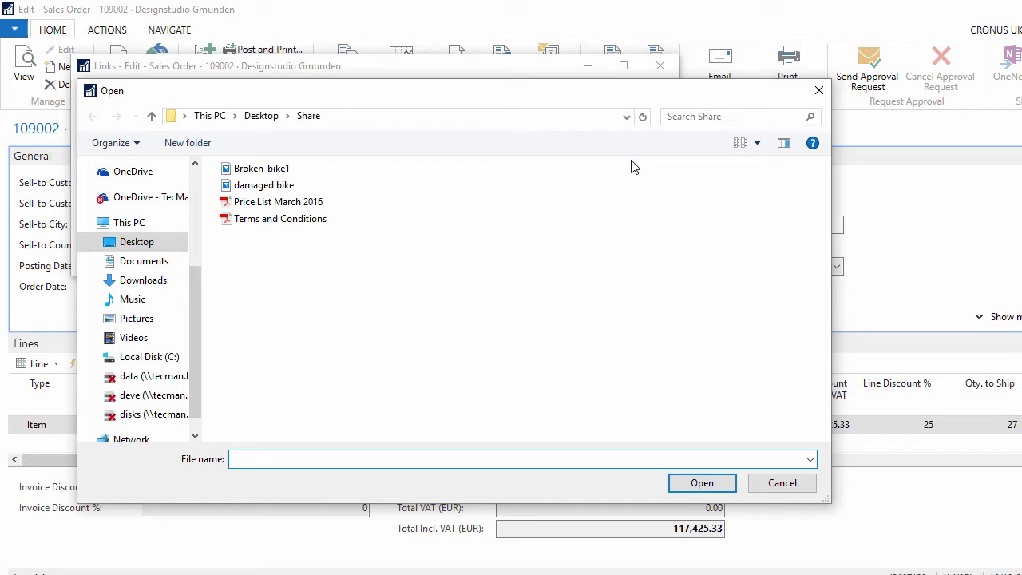
left_click(257, 170)
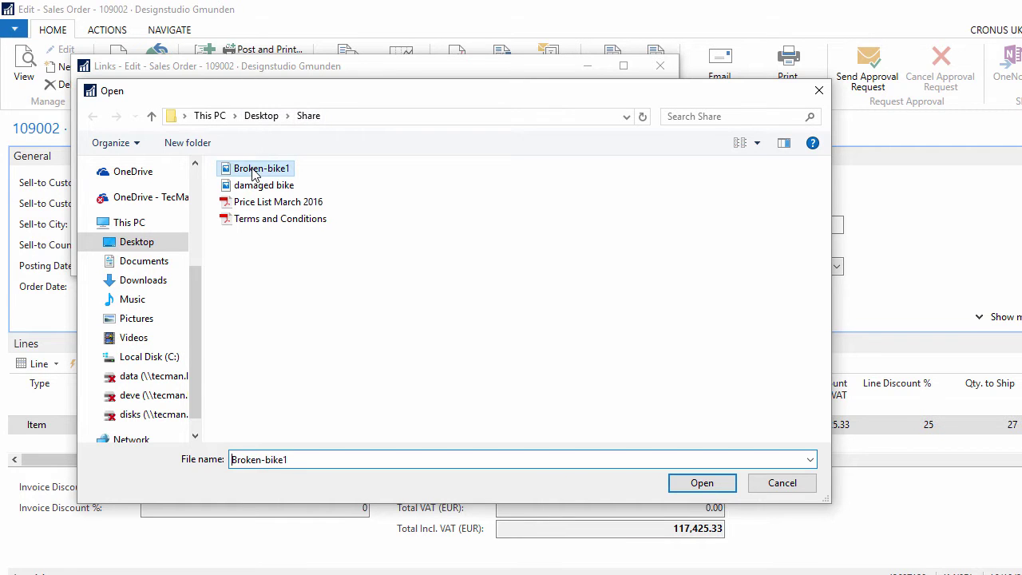
left_click(702, 484)
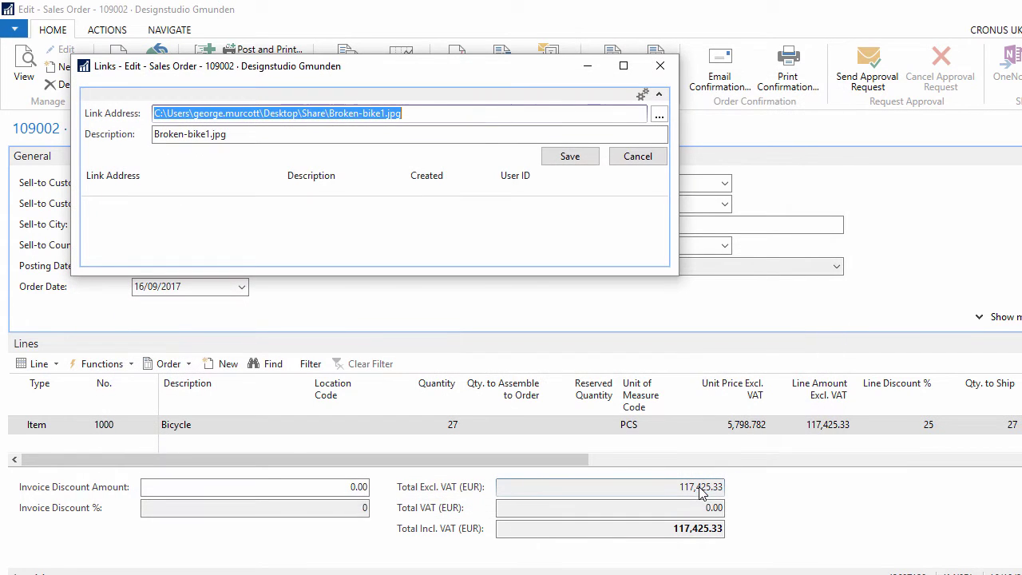
left_click(576, 157)
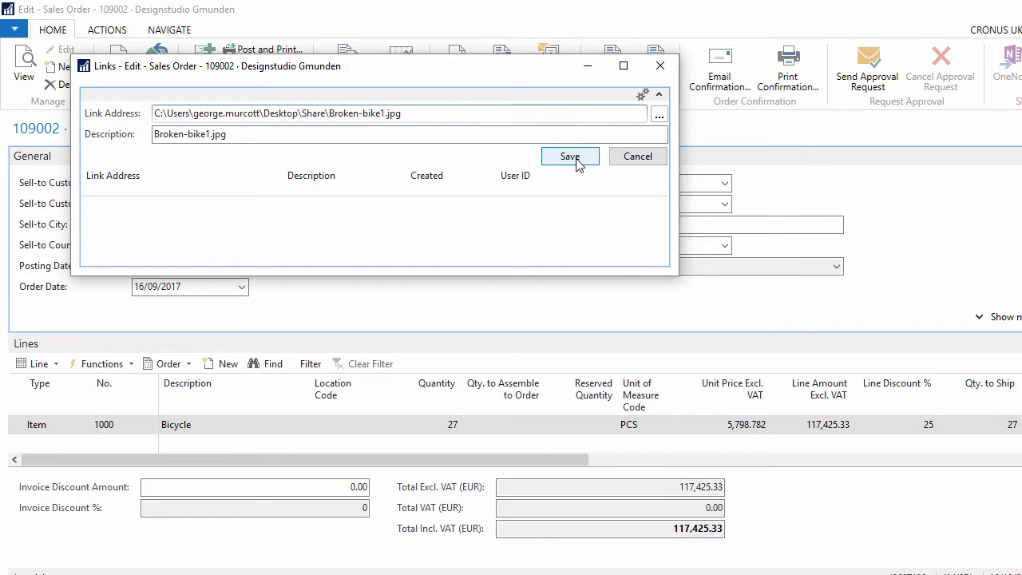
Step: Attach damaged bike.jpg from Desktop\Share as a second link on the order
left_click(643, 94)
left_click(671, 134)
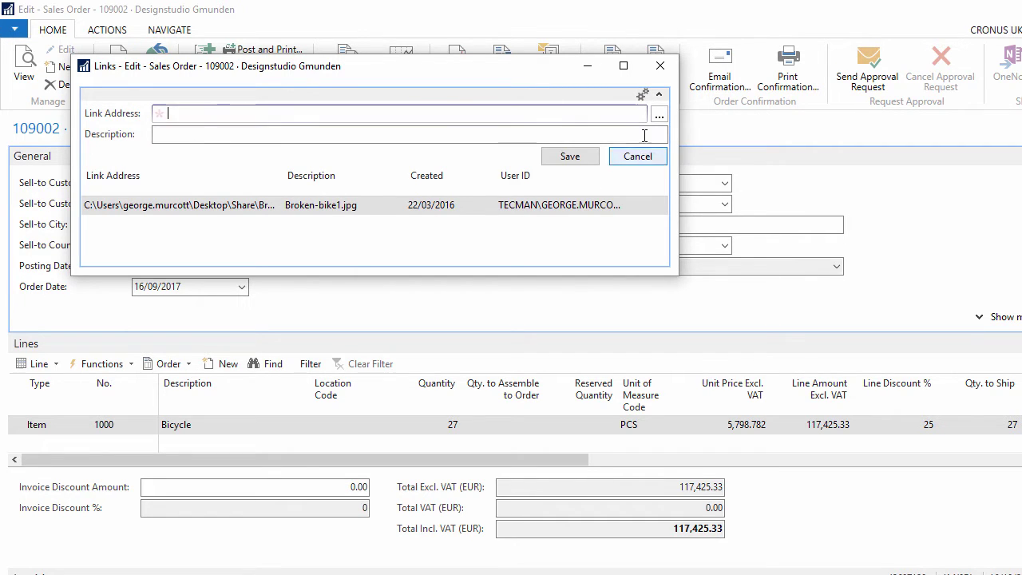
left_click(659, 116)
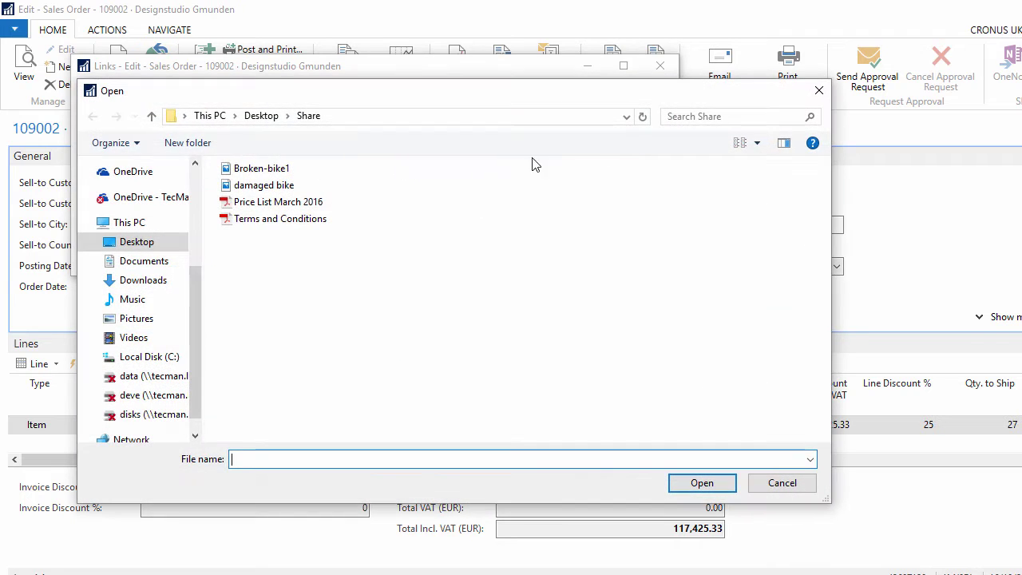
left_click(264, 185)
left_click(682, 484)
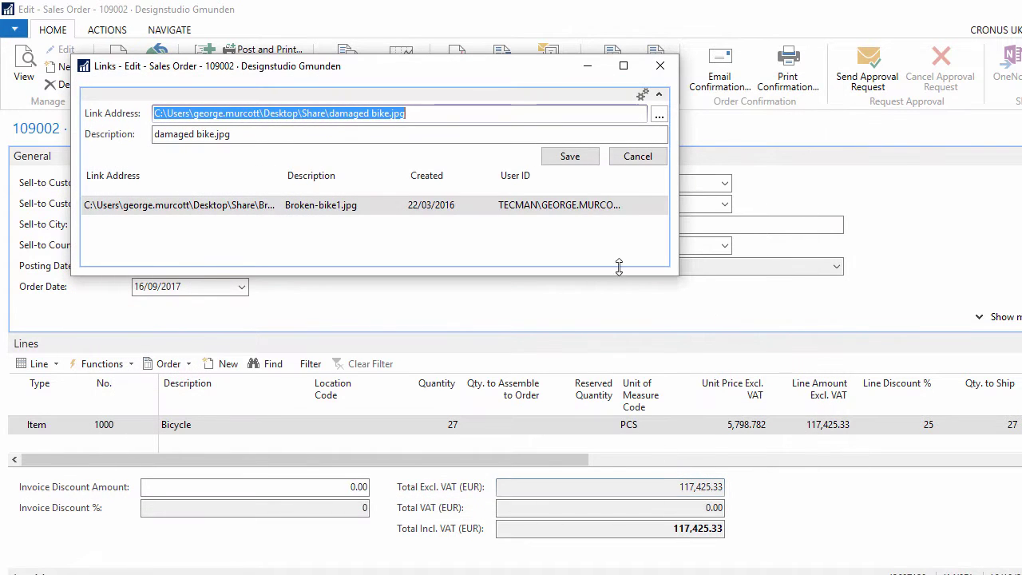
left_click(569, 155)
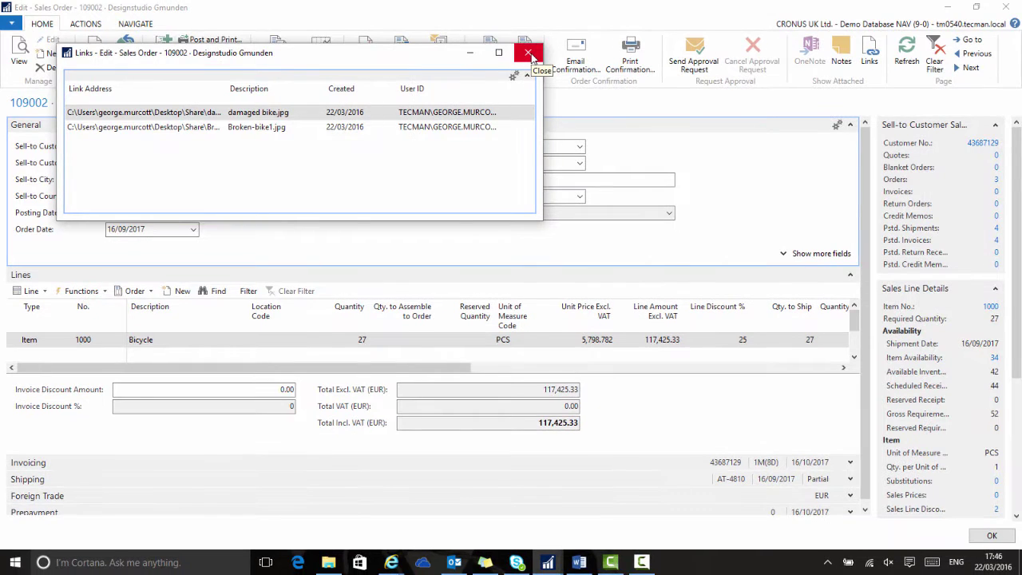
Step: Customise the Sales Order page to show the Links FactBox directly above Notes
left_click(529, 54)
left_click_drag(1018, 206, 1020, 338)
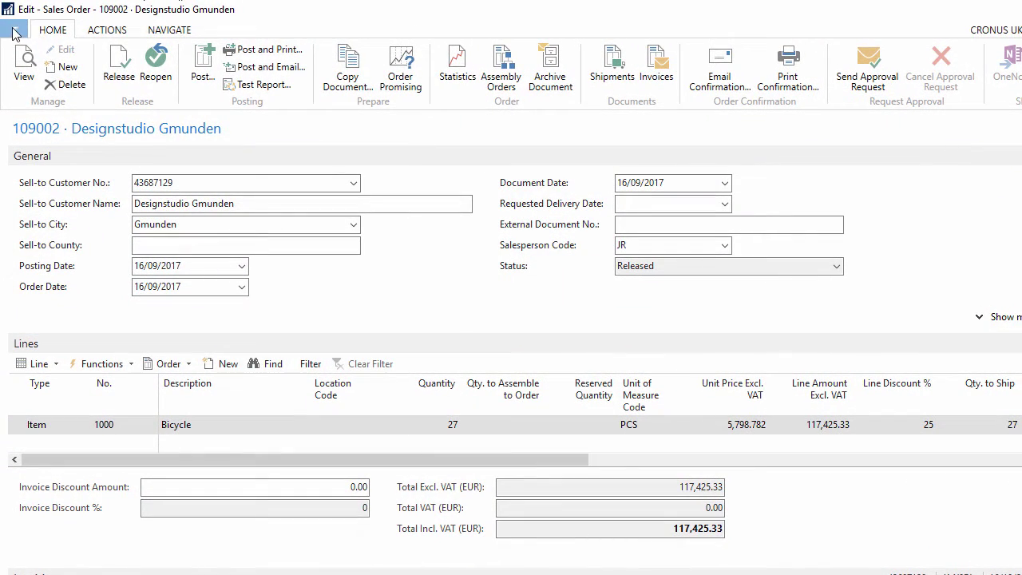
left_click(16, 32)
mouse_move(40, 118)
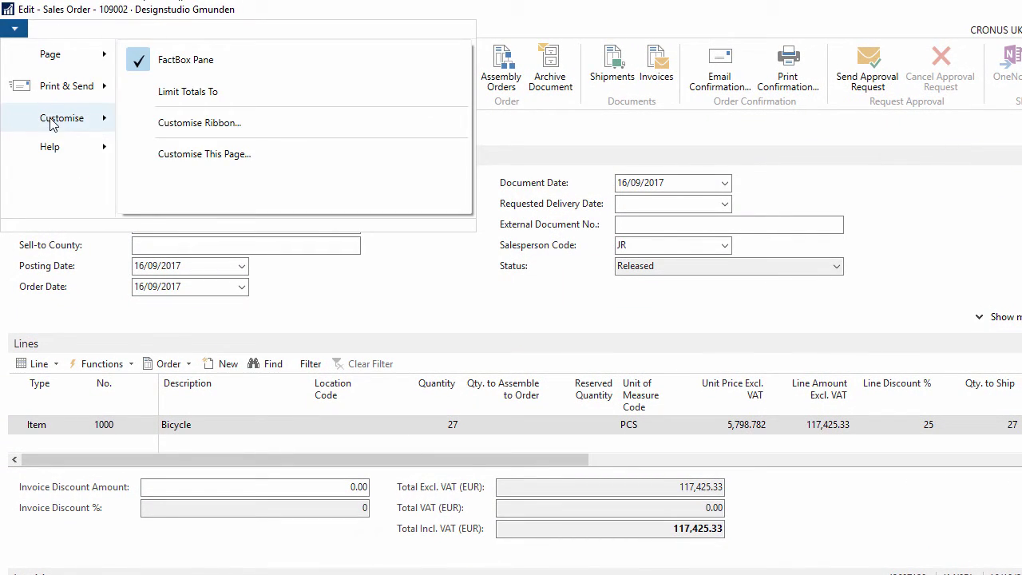
left_click(267, 162)
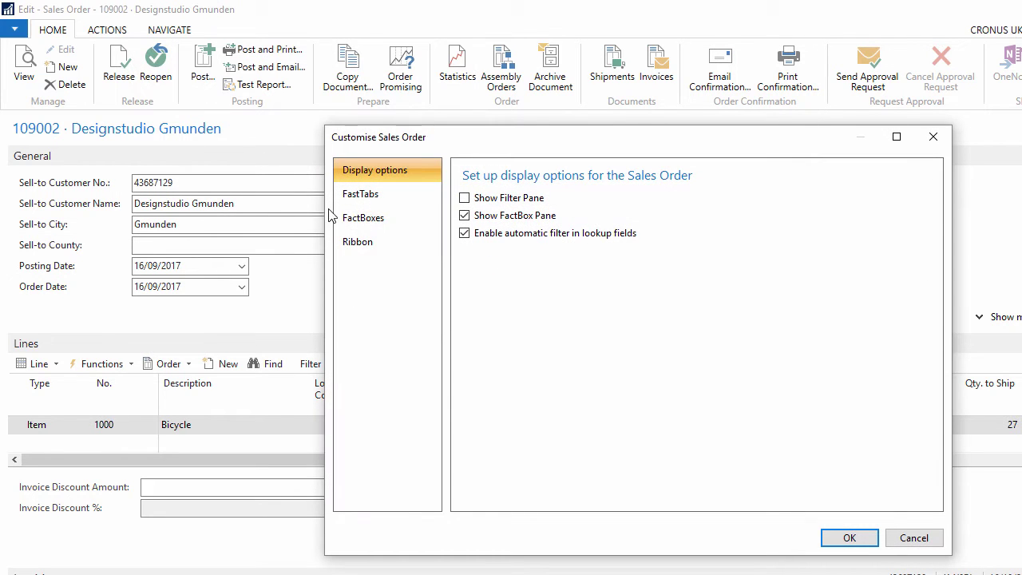
left_click(354, 223)
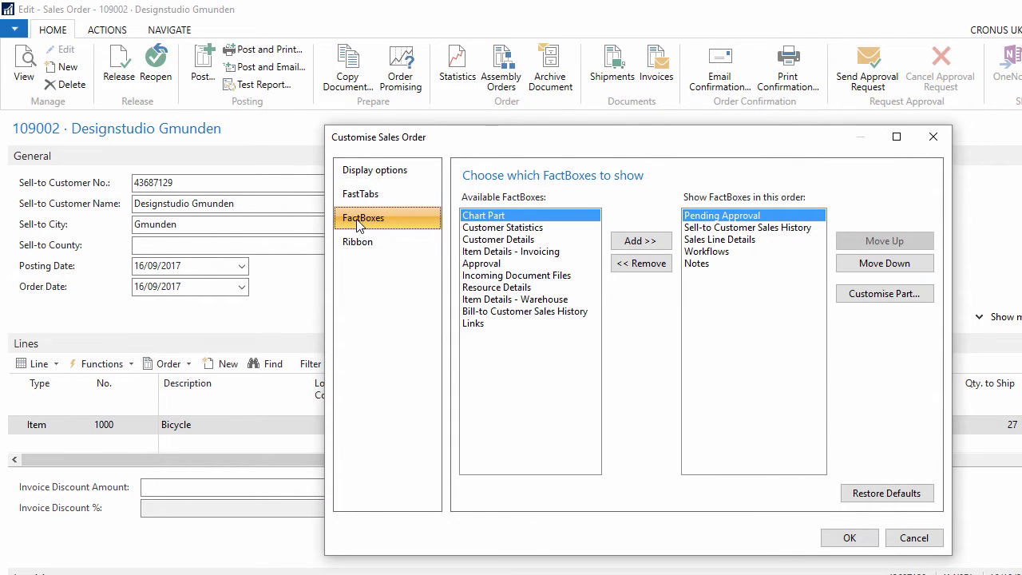
left_click(473, 324)
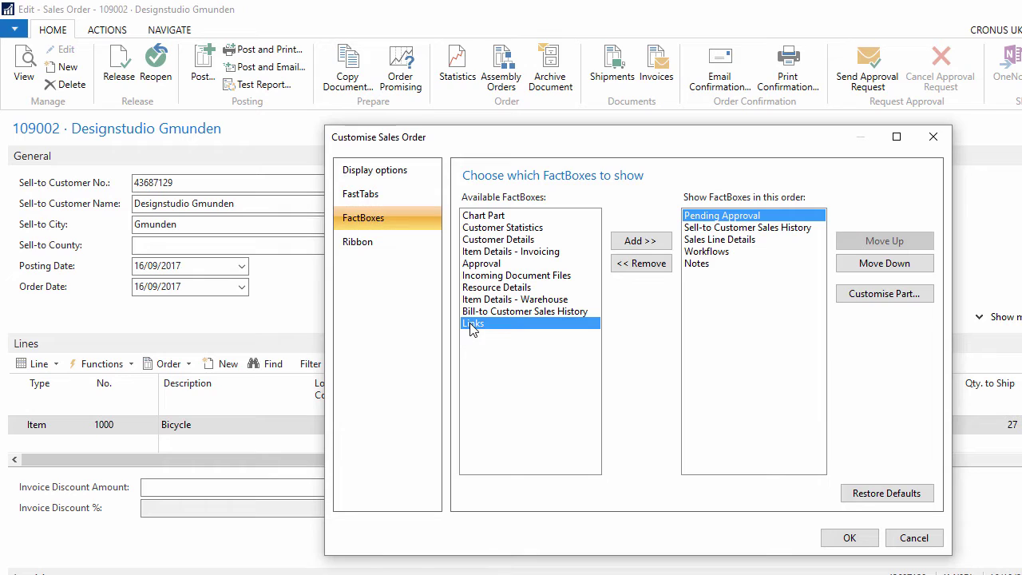
left_click(663, 244)
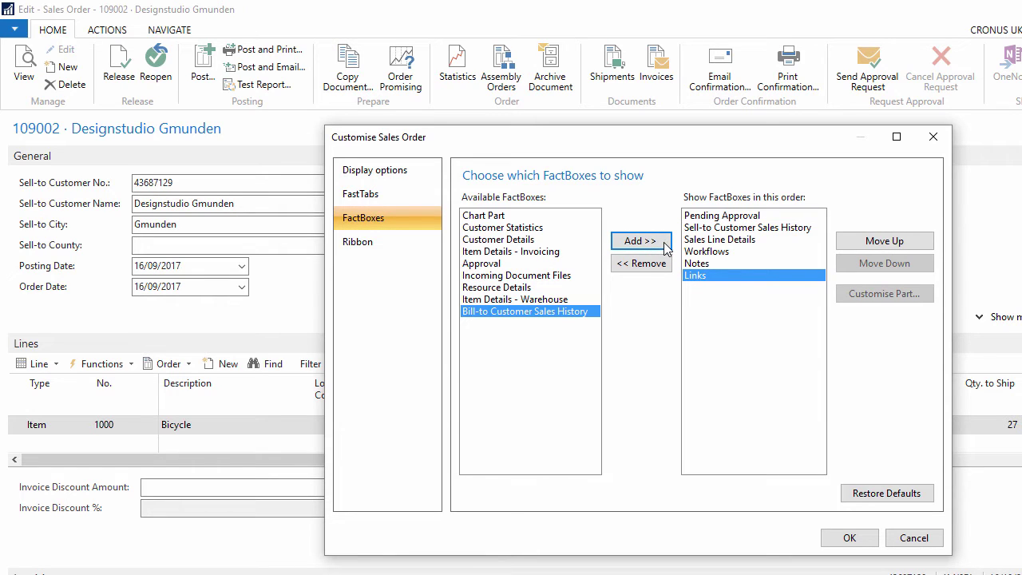
left_click(879, 242)
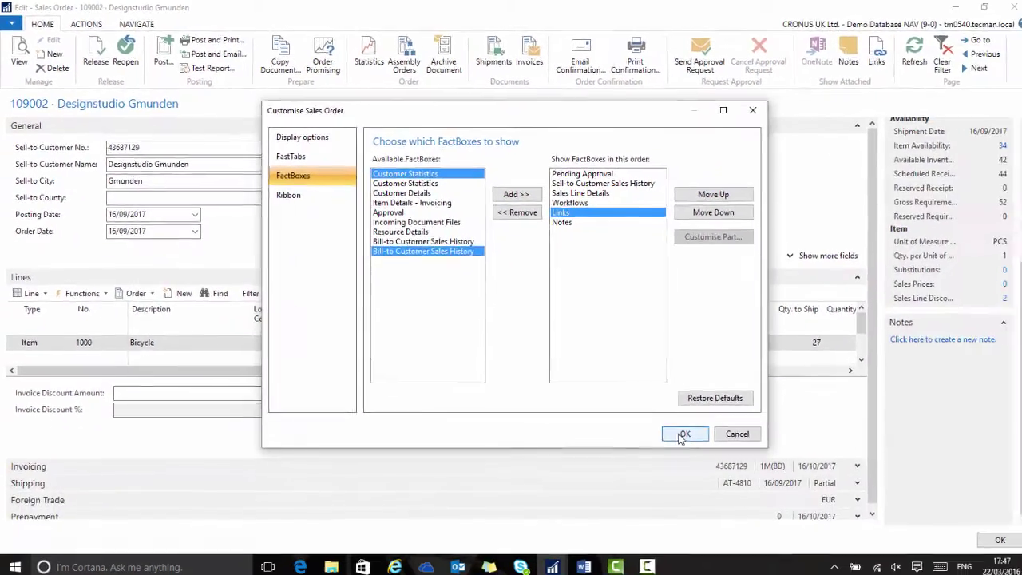
left_click(848, 538)
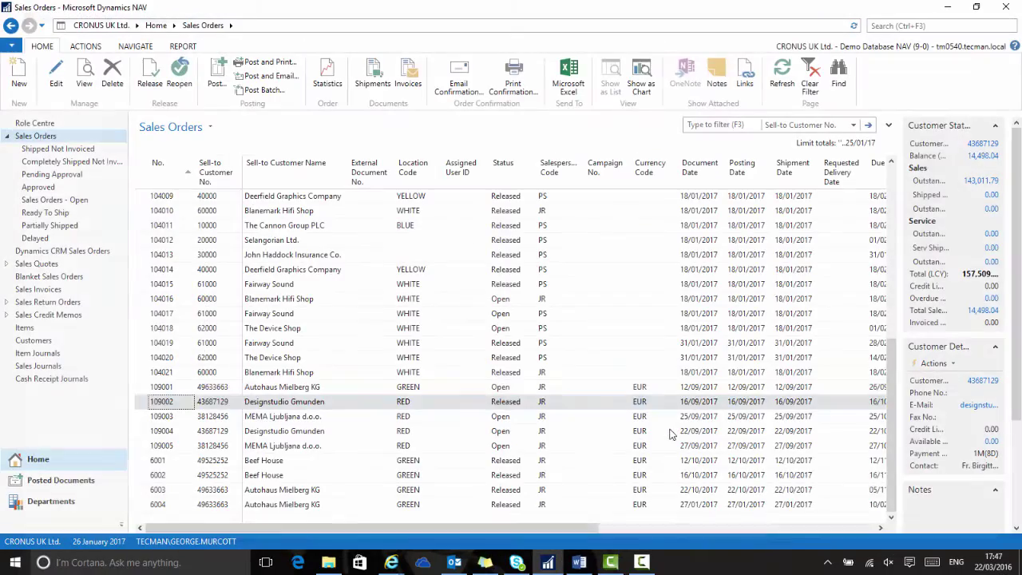
Step: Reopen order 109002 and open the damaged bike.jpg photo from the Links FactBox
double_click(766, 402)
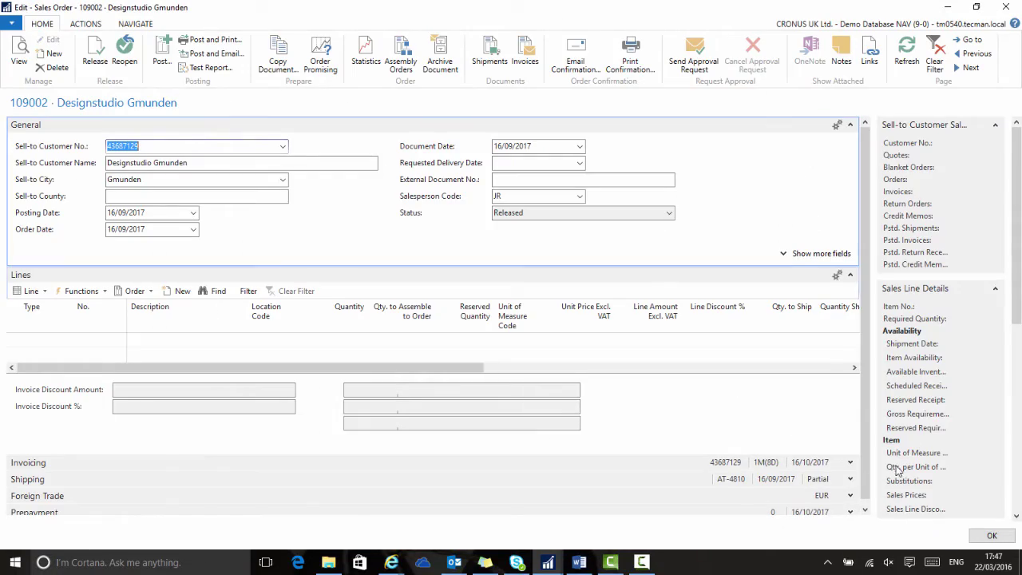
left_click_drag(1016, 276, 1016, 399)
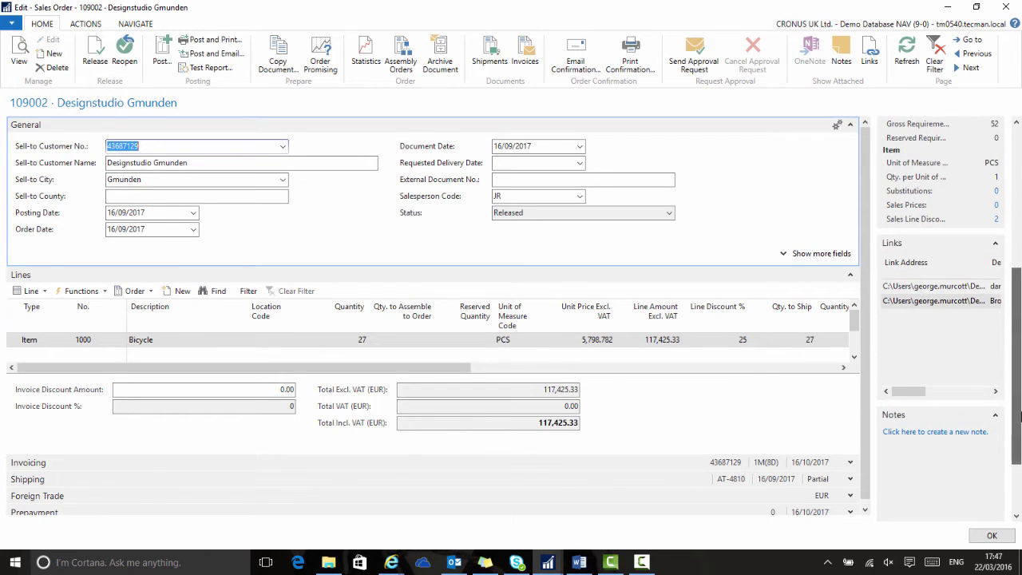
left_click(917, 289)
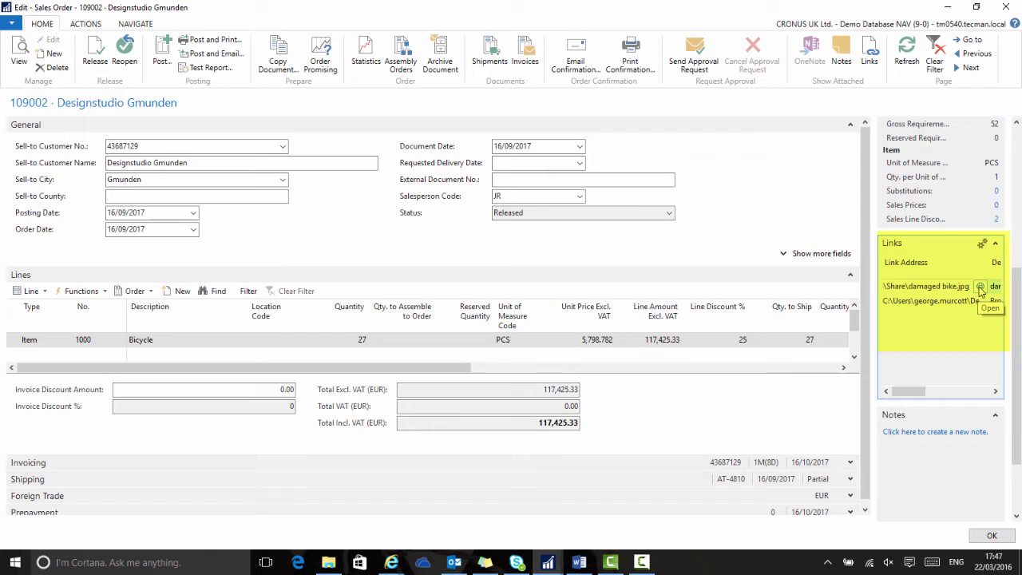
left_click(981, 287)
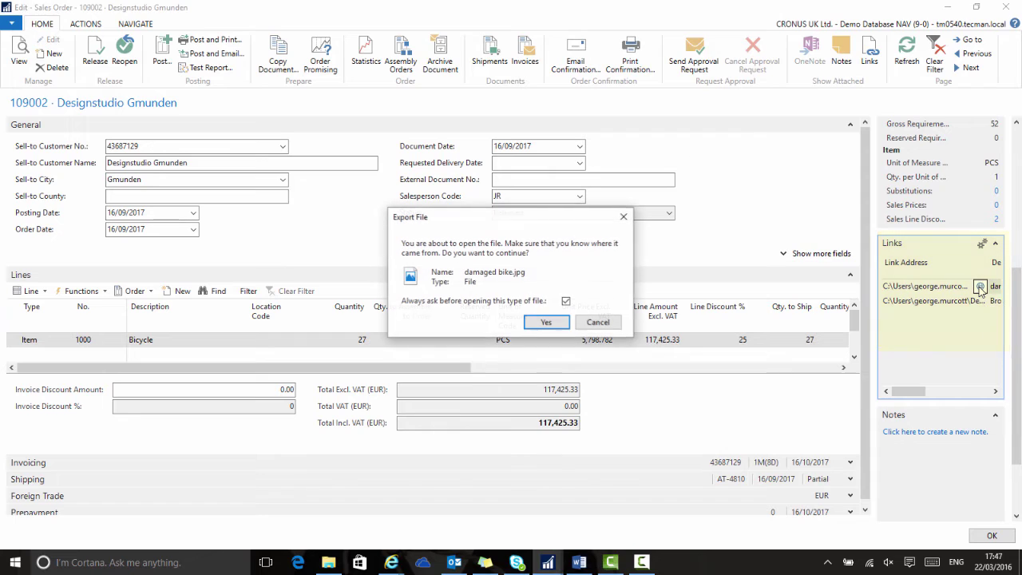
left_click(547, 324)
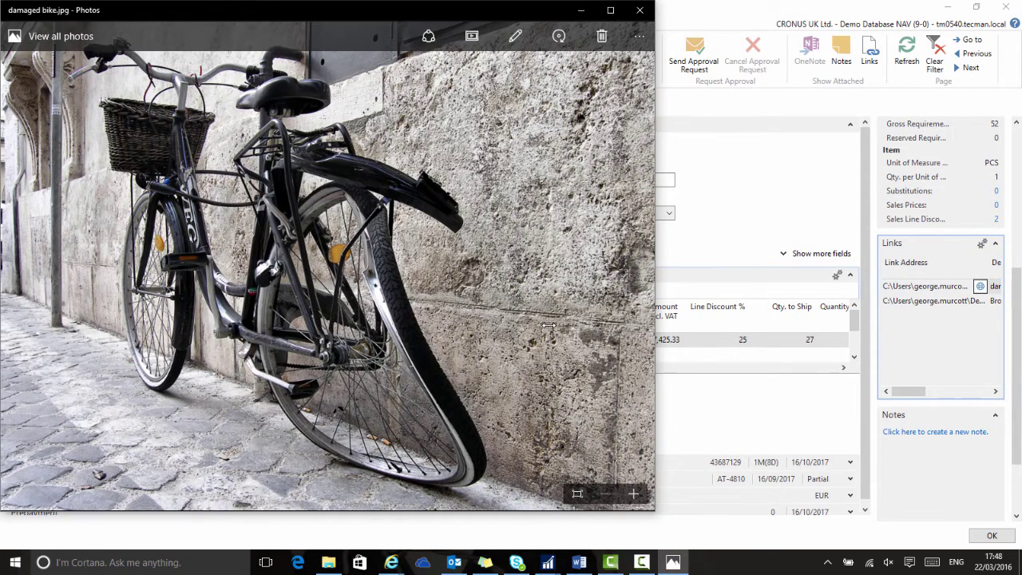
Step: Open the Broken-bike1.jpg photo from the Links FactBox, then close Photos
left_click(965, 302)
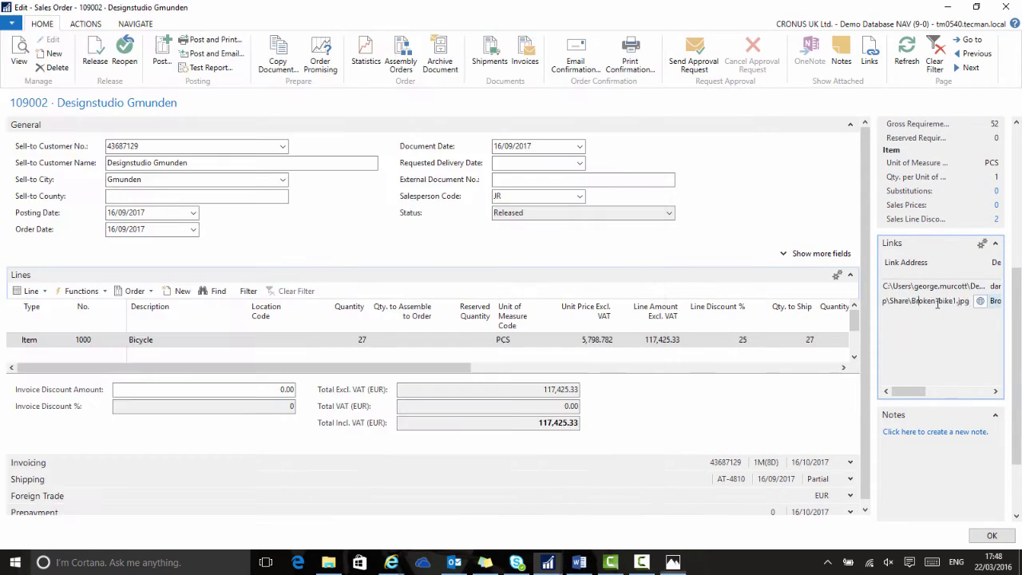
left_click(981, 302)
left_click(554, 323)
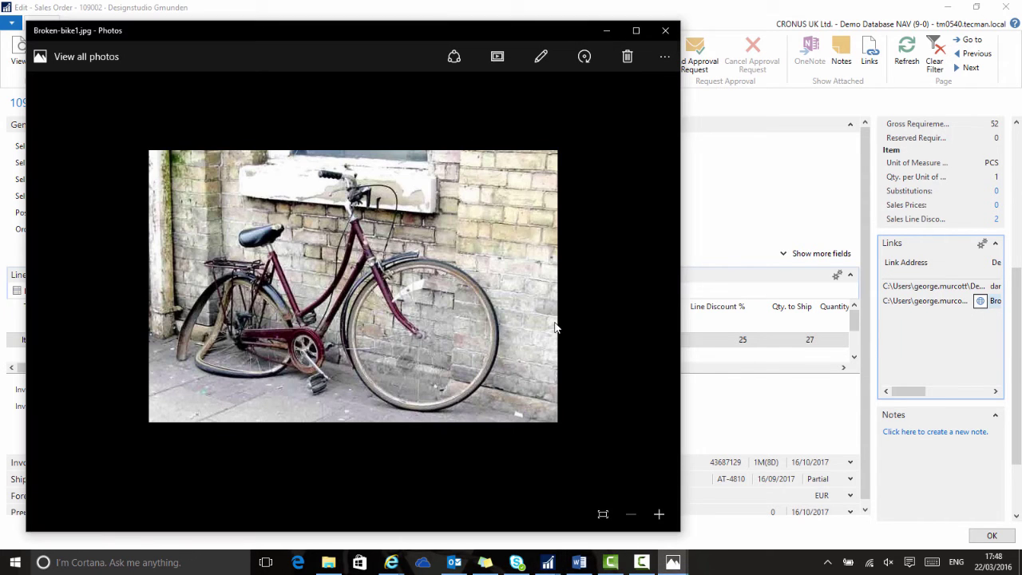
left_click(665, 30)
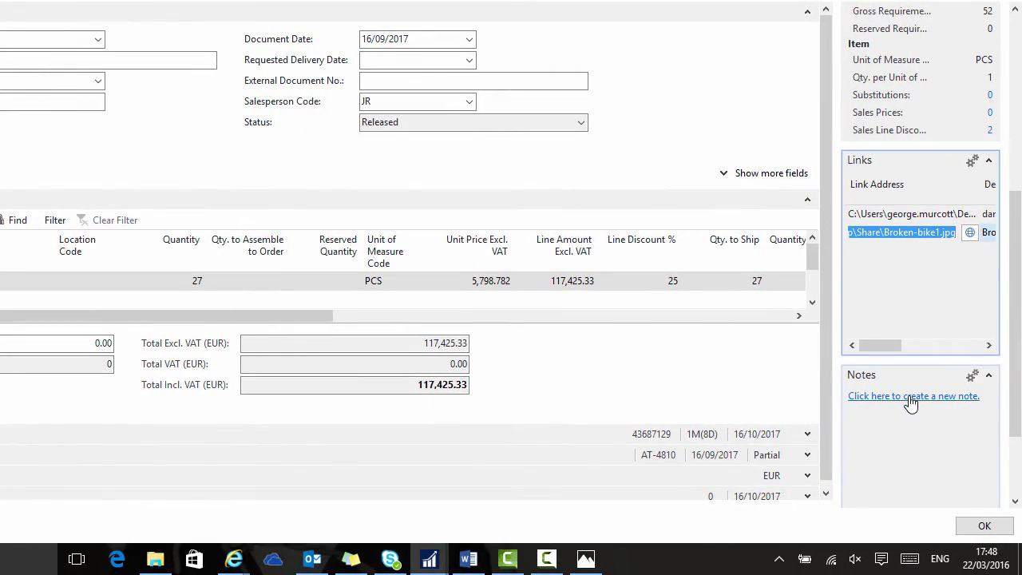
Step: Save a new note on order 109002 reading 'Two bikes were received damaged.'
left_click(912, 397)
type("Two bikes were received d")
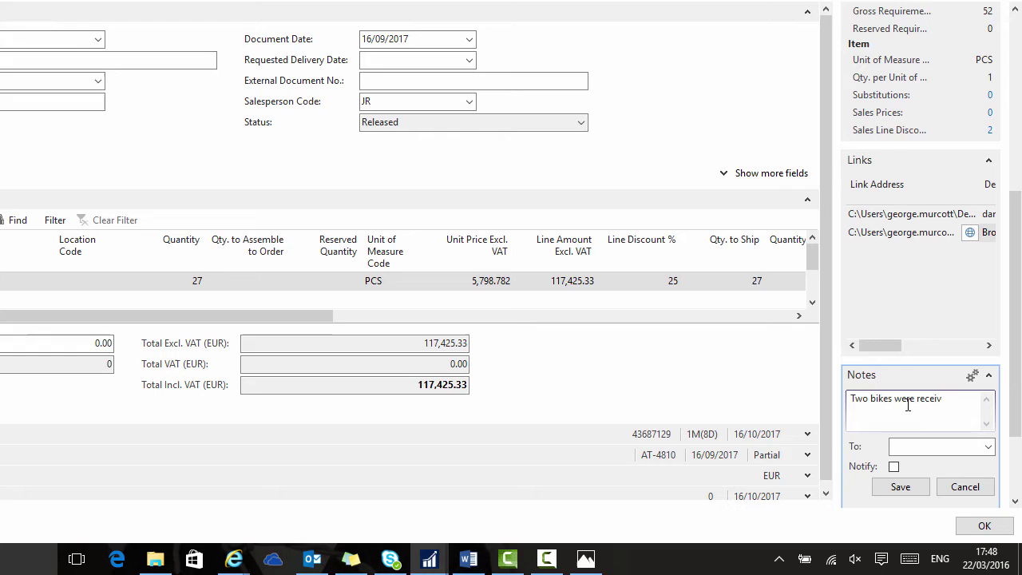
type("amaged.")
left_click(900, 487)
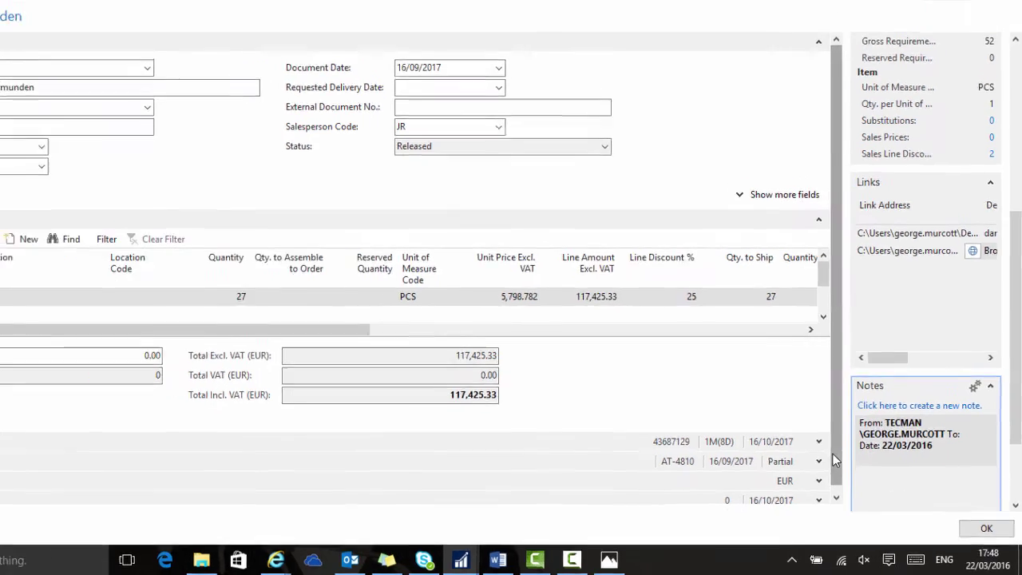
key("Escape")
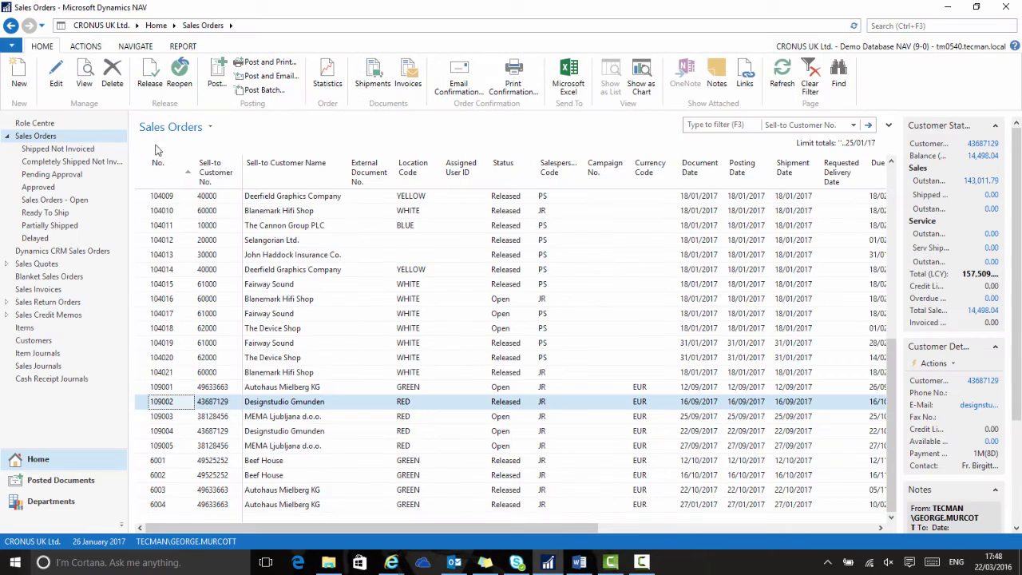
left_click(145, 387)
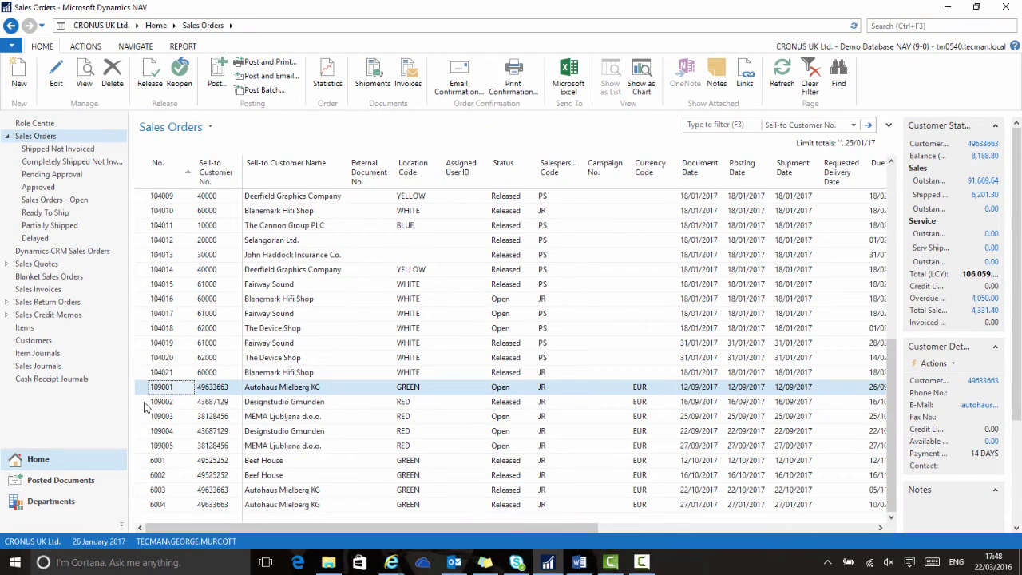
scroll(1019, 442, "down", 3)
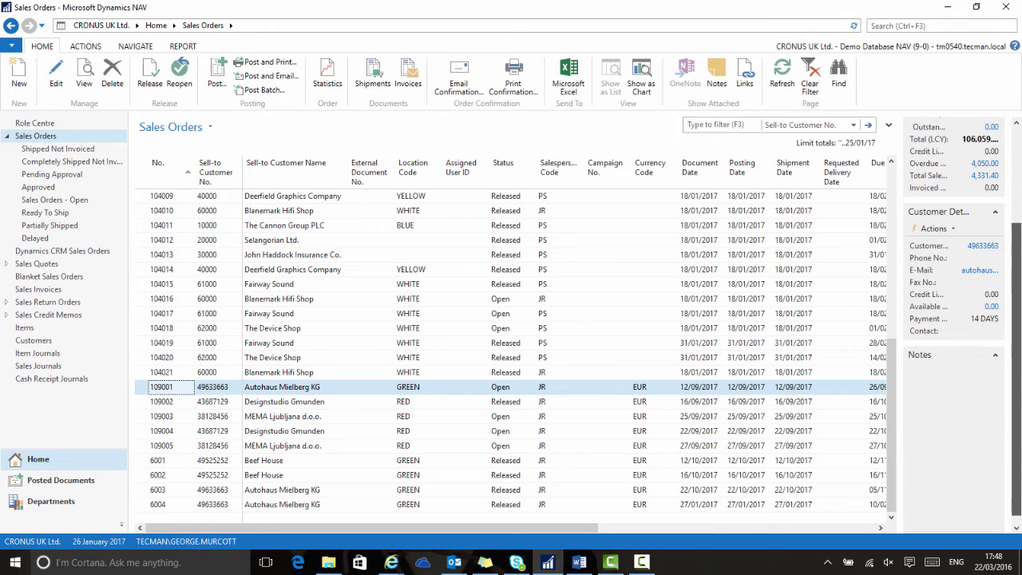
left_click(148, 402)
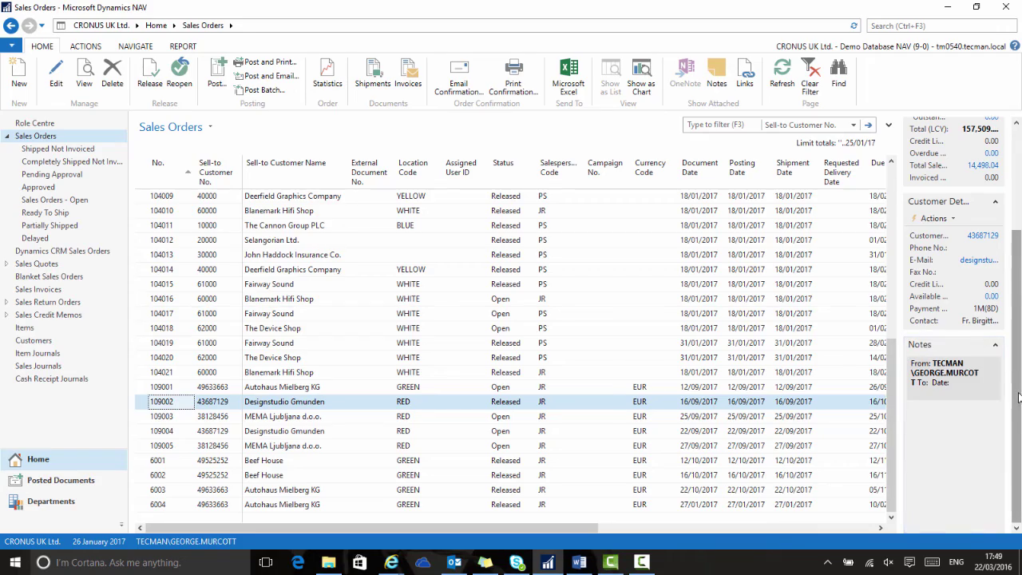
scroll(981, 355, "up", 3)
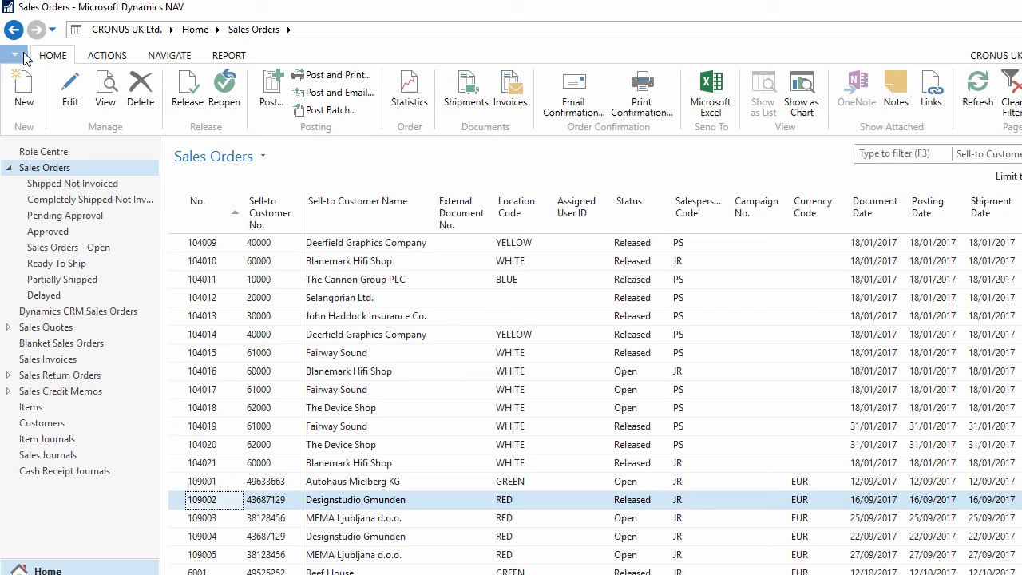
Step: Use Customise This Page to add the Links FactBox, after Customer Details and above Notes
left_click(16, 55)
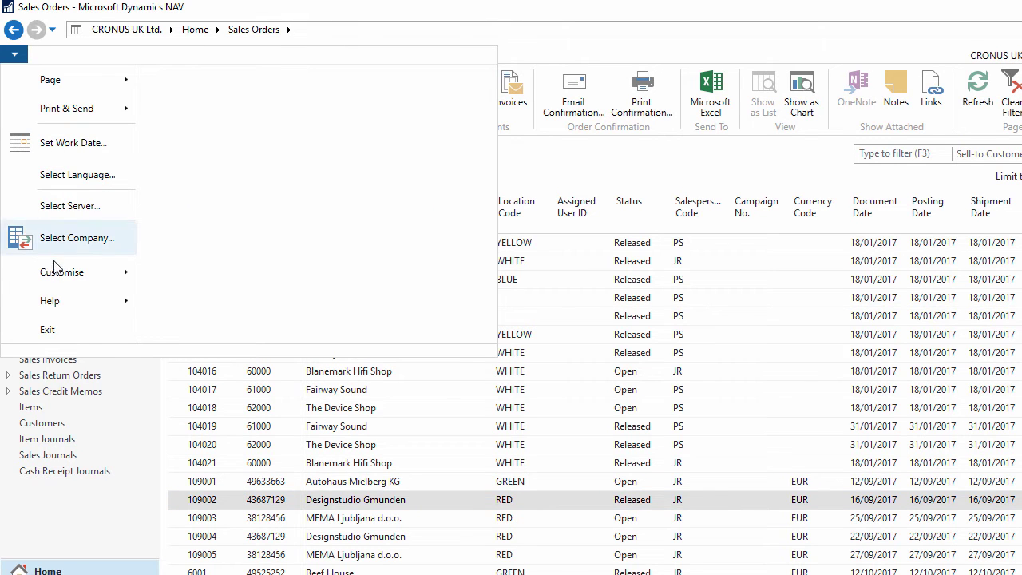
mouse_move(70, 276)
left_click(216, 279)
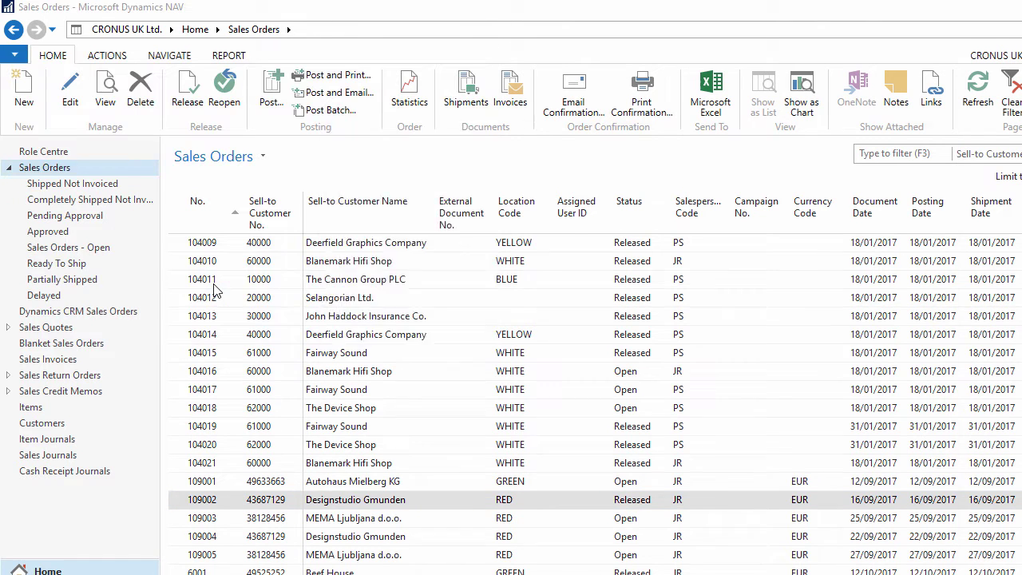
left_click(359, 220)
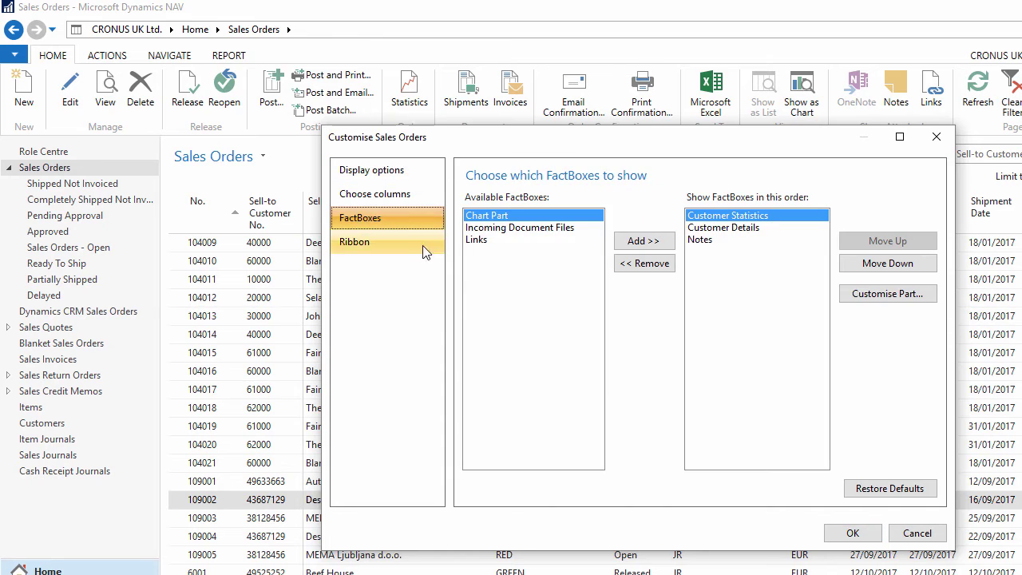
left_click(478, 240)
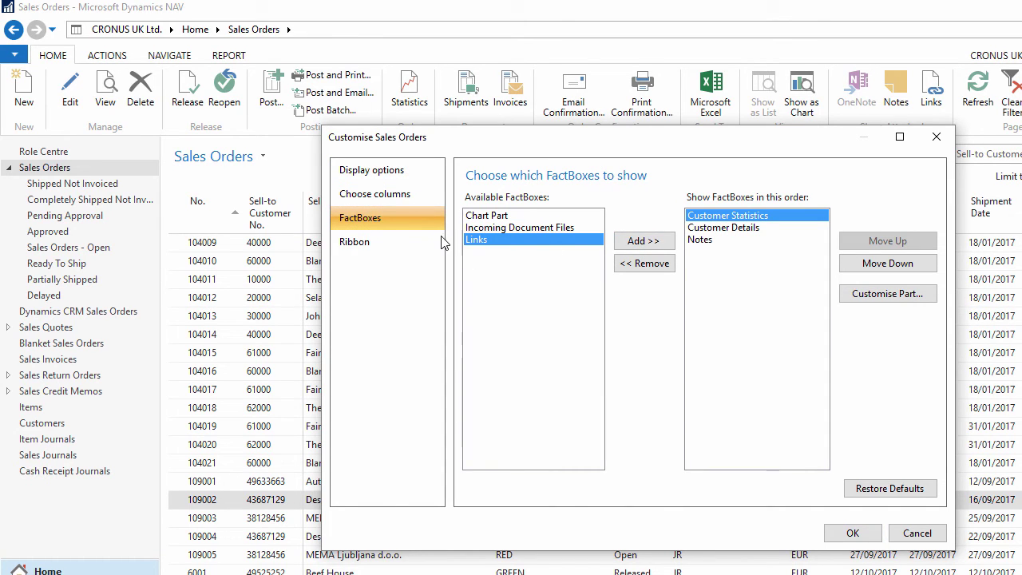
left_click(641, 245)
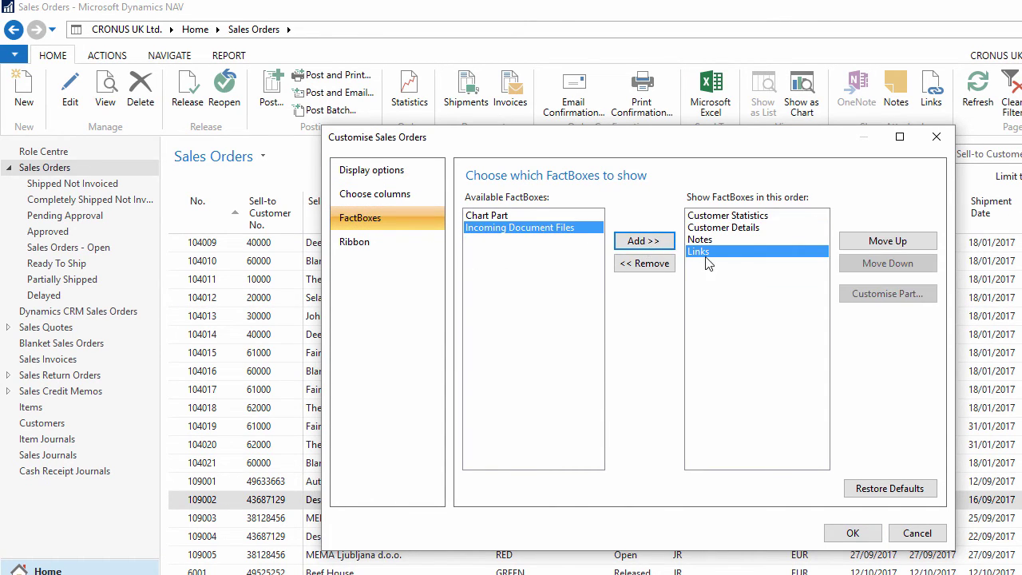
left_click(874, 247)
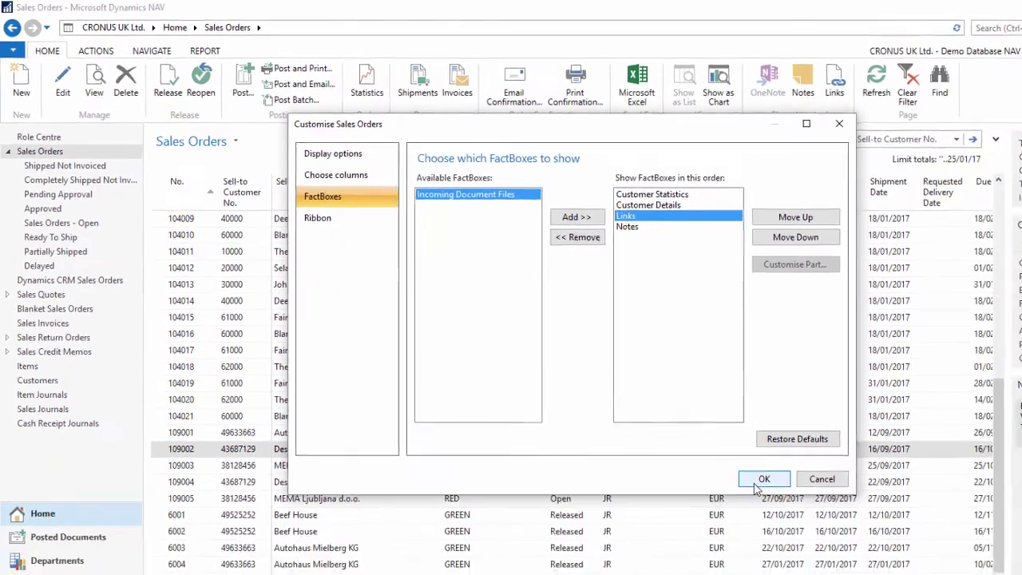
left_click(855, 540)
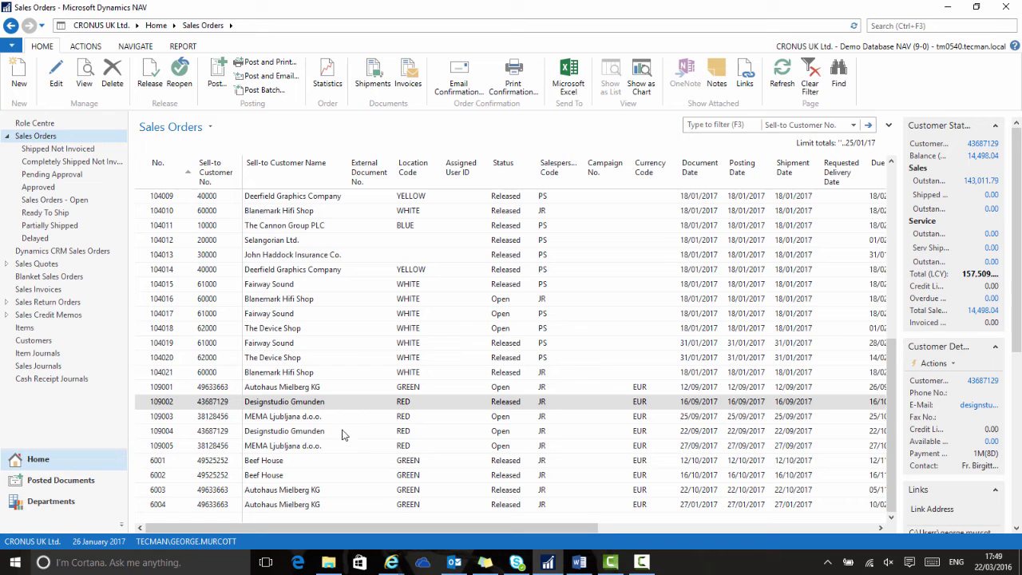
left_click(150, 416)
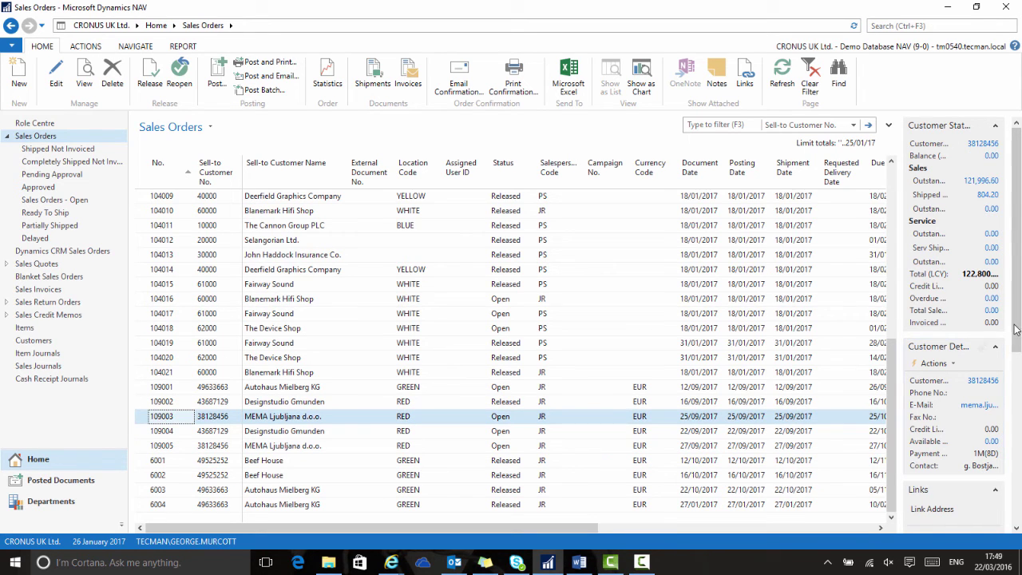
scroll(942, 399, "down", 3)
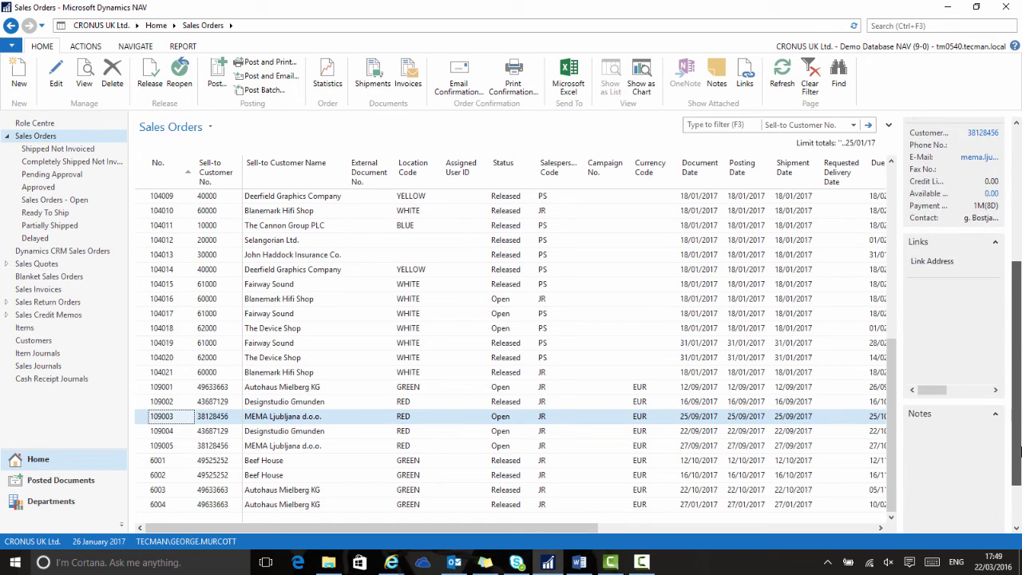
left_click(142, 404)
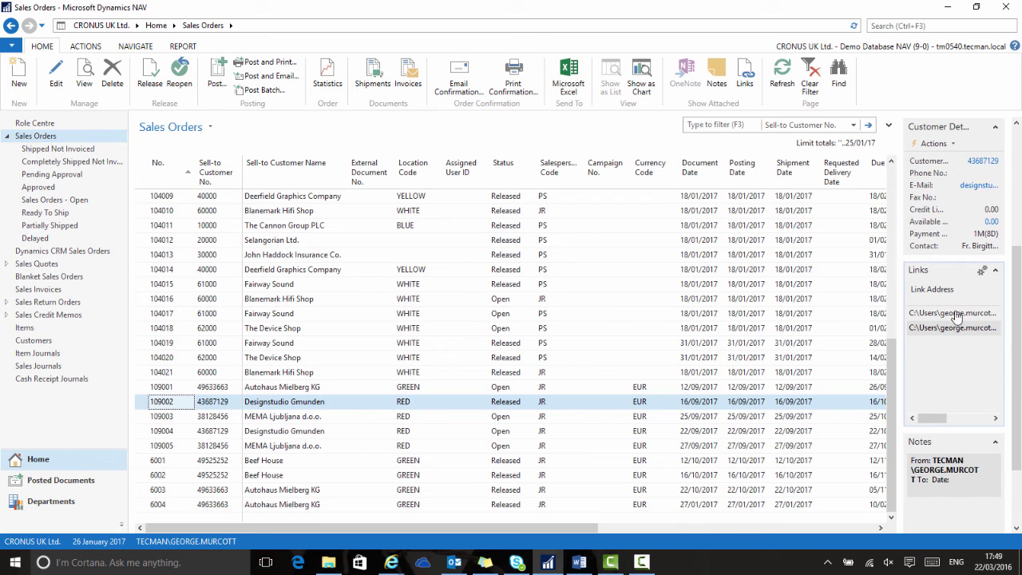